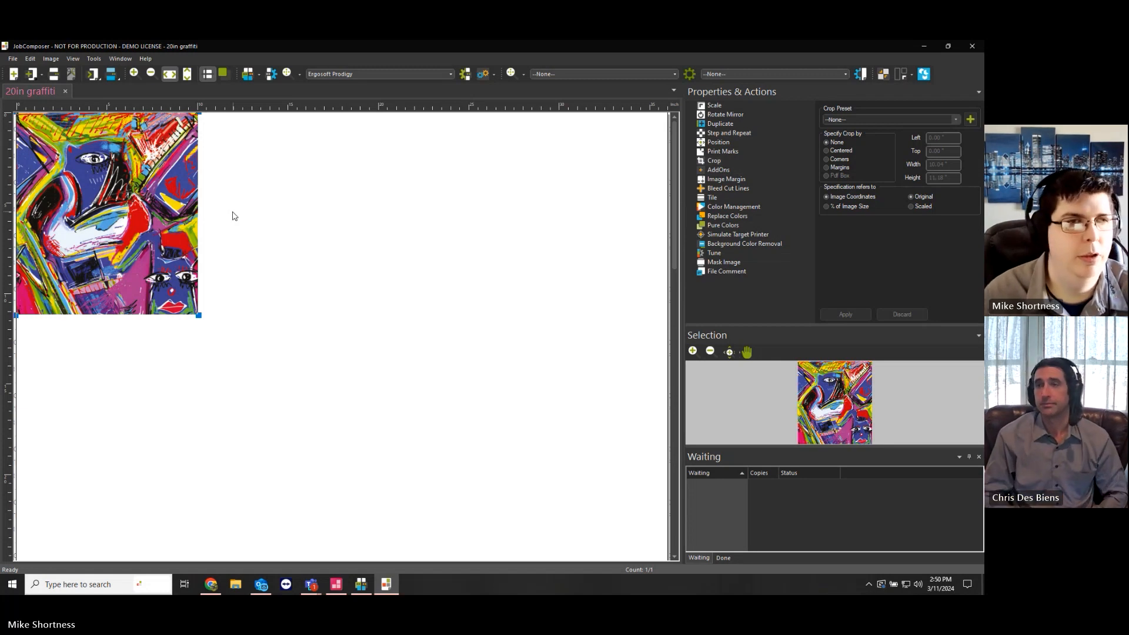
Select the graffiti image and switch the layout to the Edit workspace
left_click(283, 215)
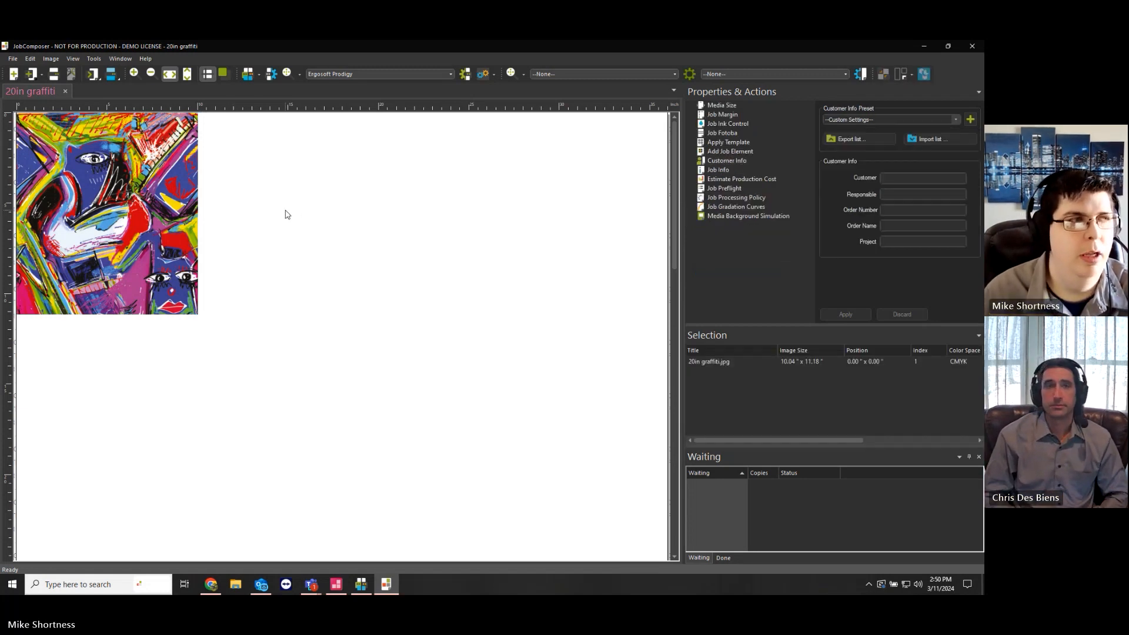
left_click(179, 210)
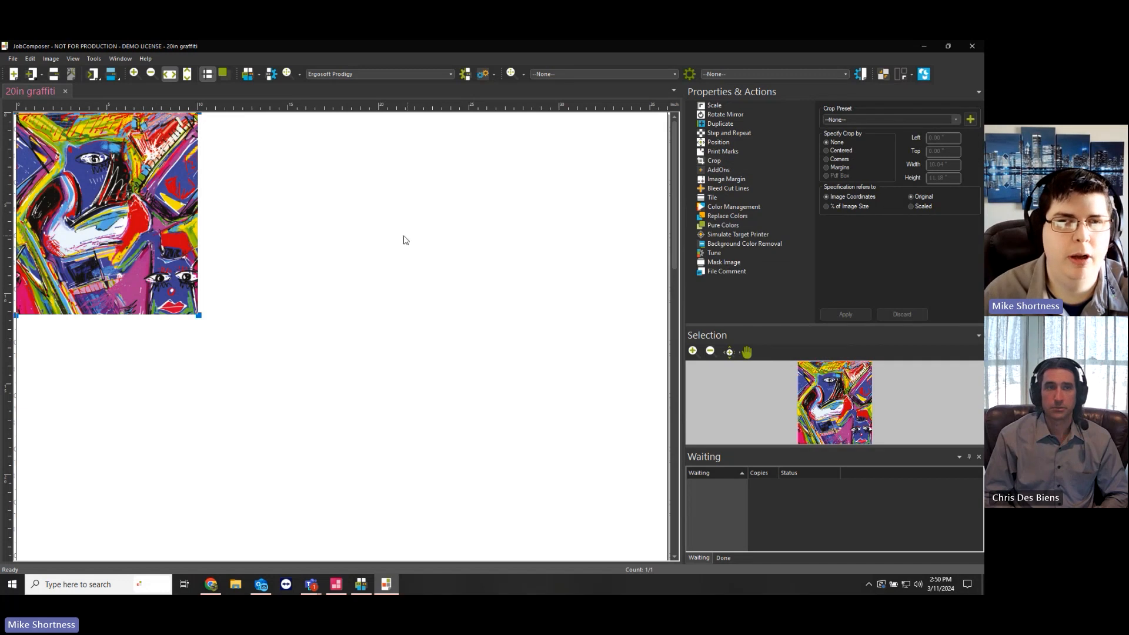
left_click(74, 59)
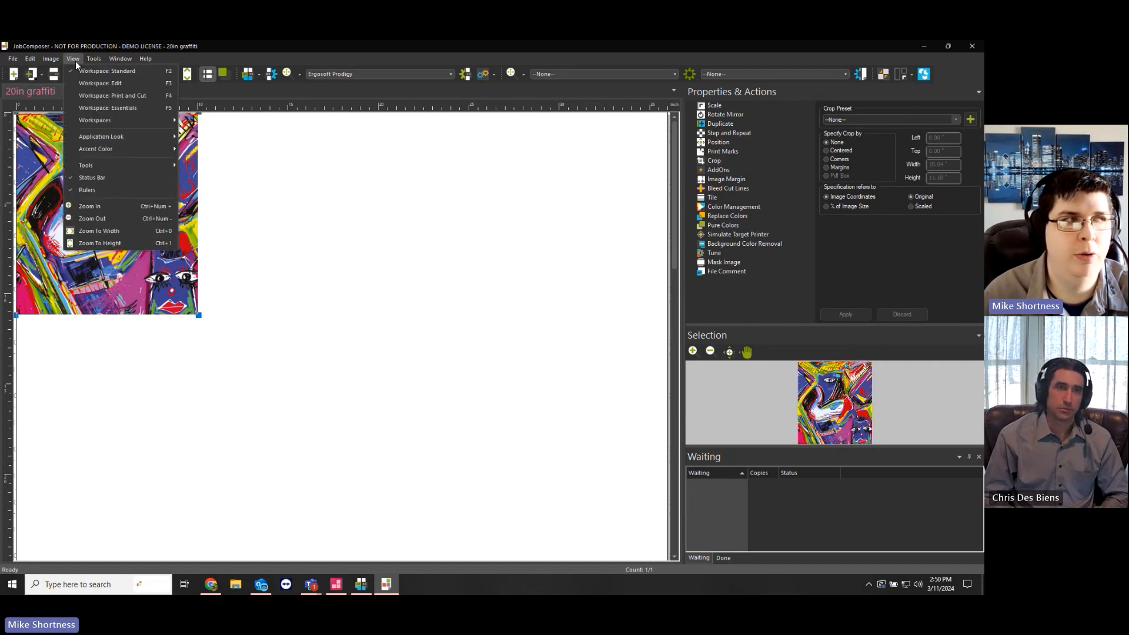
left_click(109, 83)
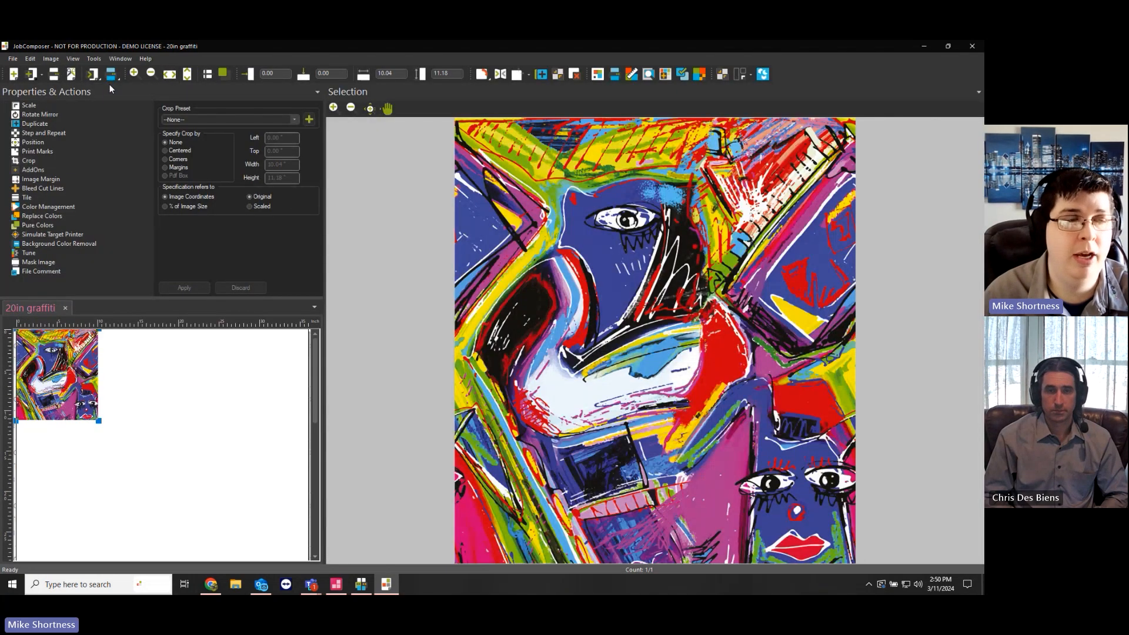
left_click(151, 399)
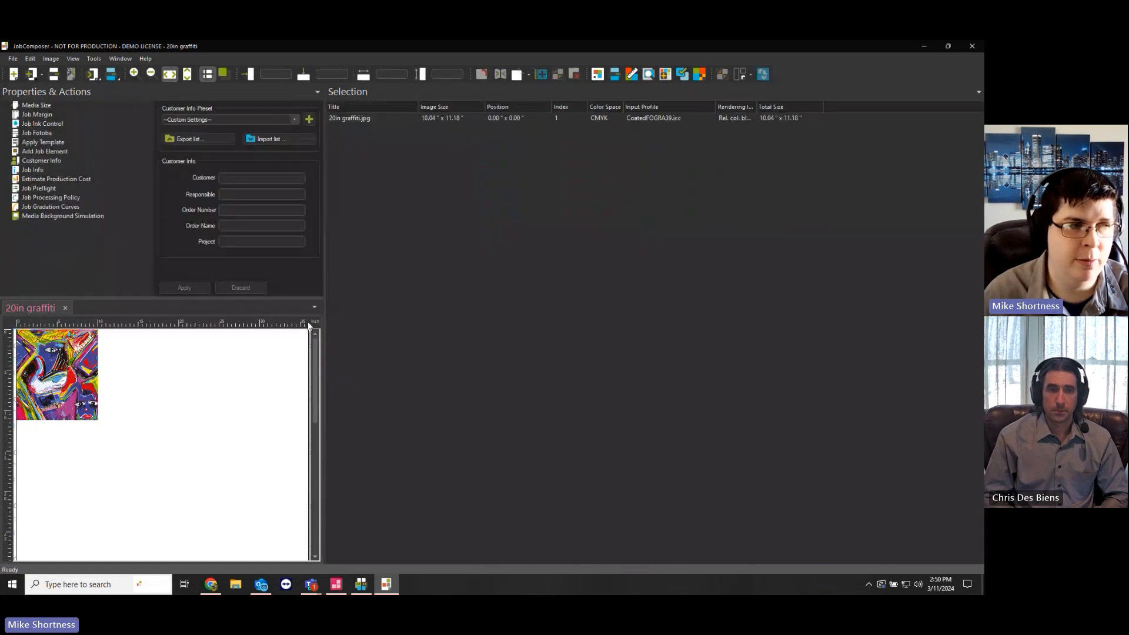
left_click(66, 381)
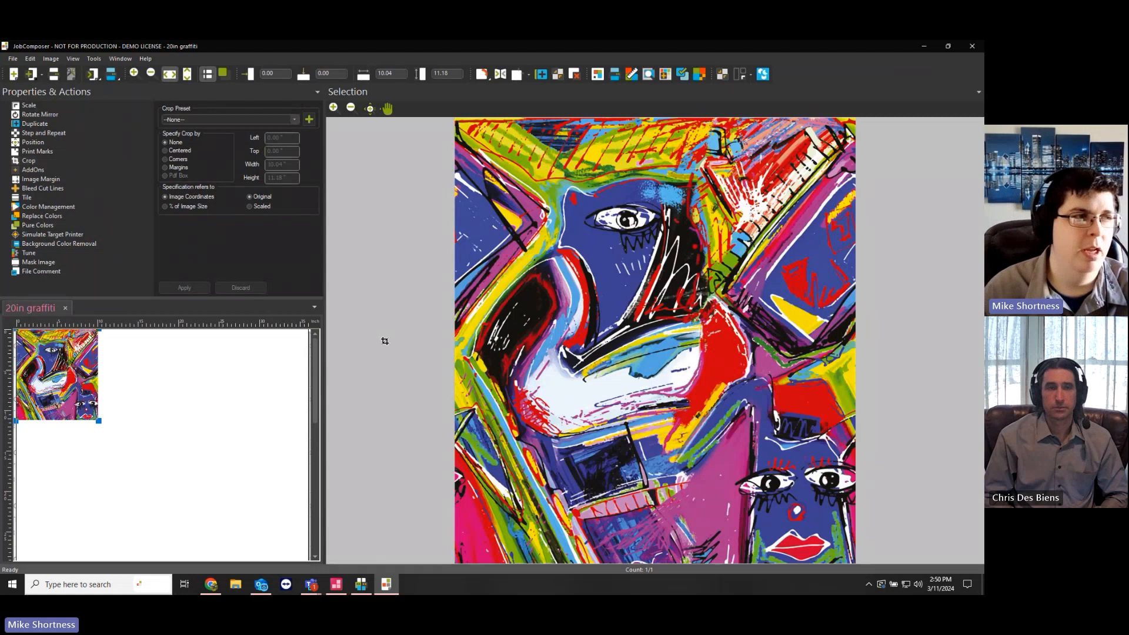
left_click(232, 368)
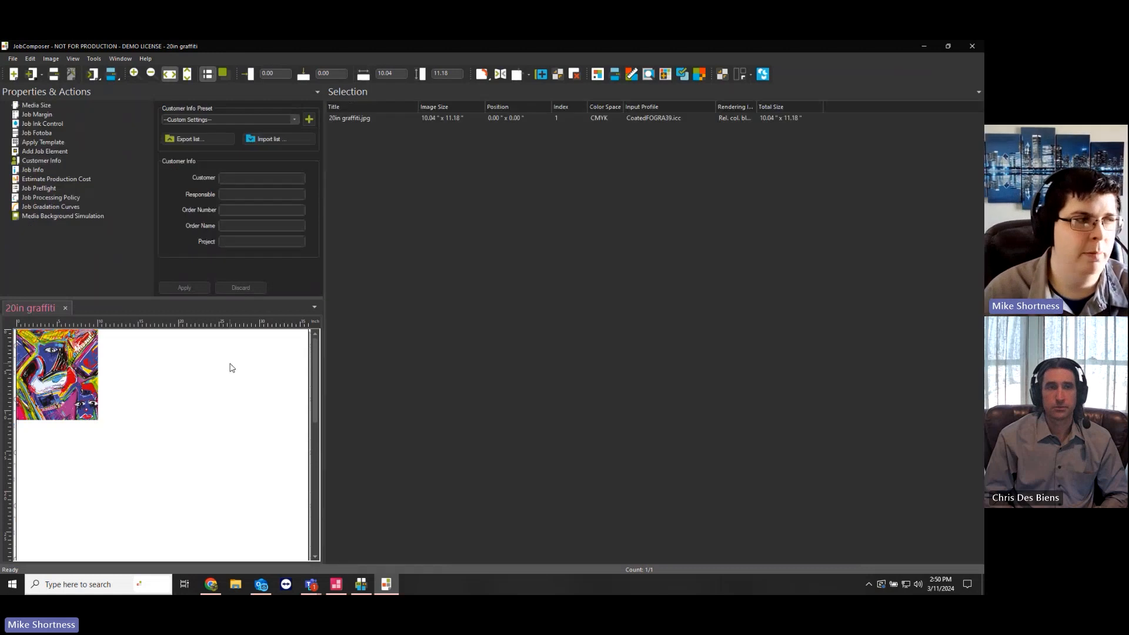
Set up a centered crop of the graffiti image with a width of 8 and a height of 8 inches
left_click(82, 355)
left_click(26, 160)
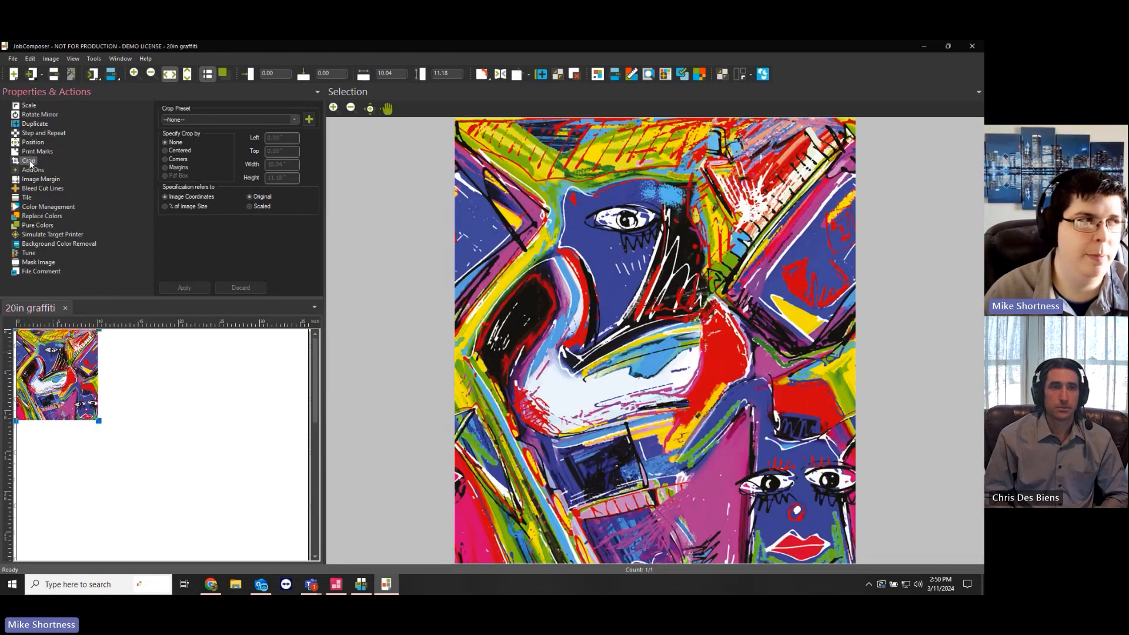
left_click(179, 152)
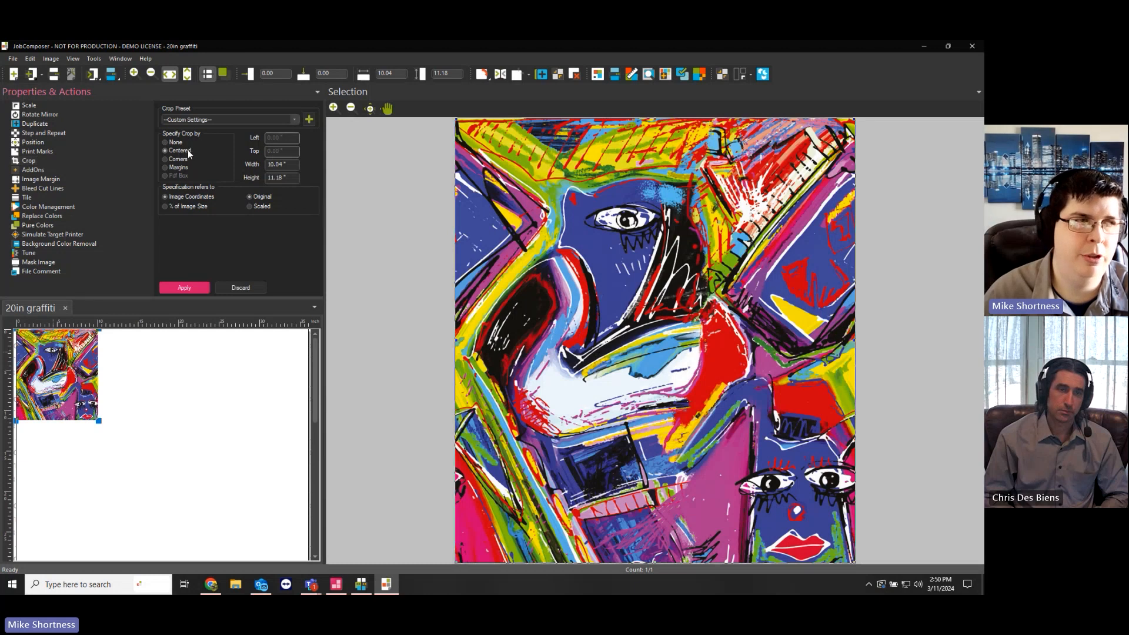
double_click(277, 165)
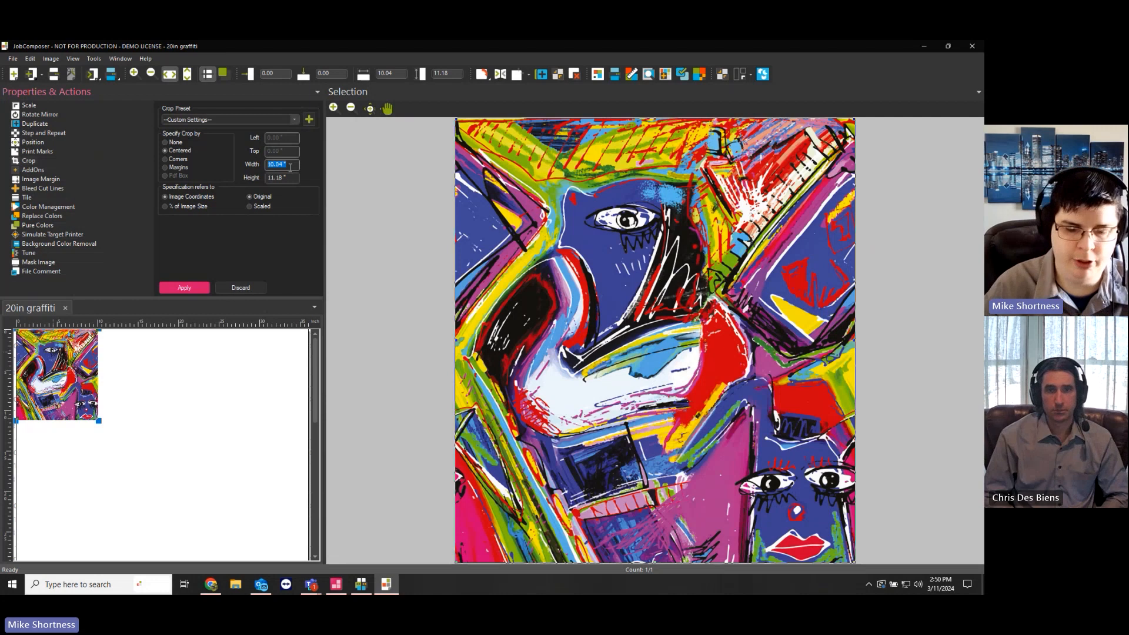
type("8")
key("Tab")
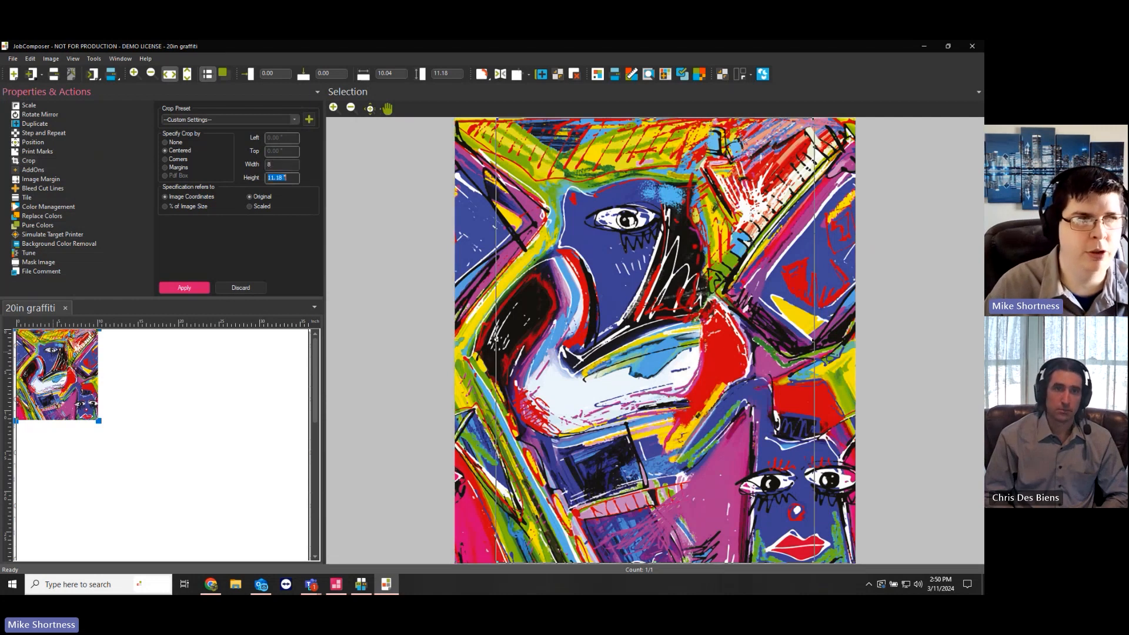
type("8")
key("shift+Tab")
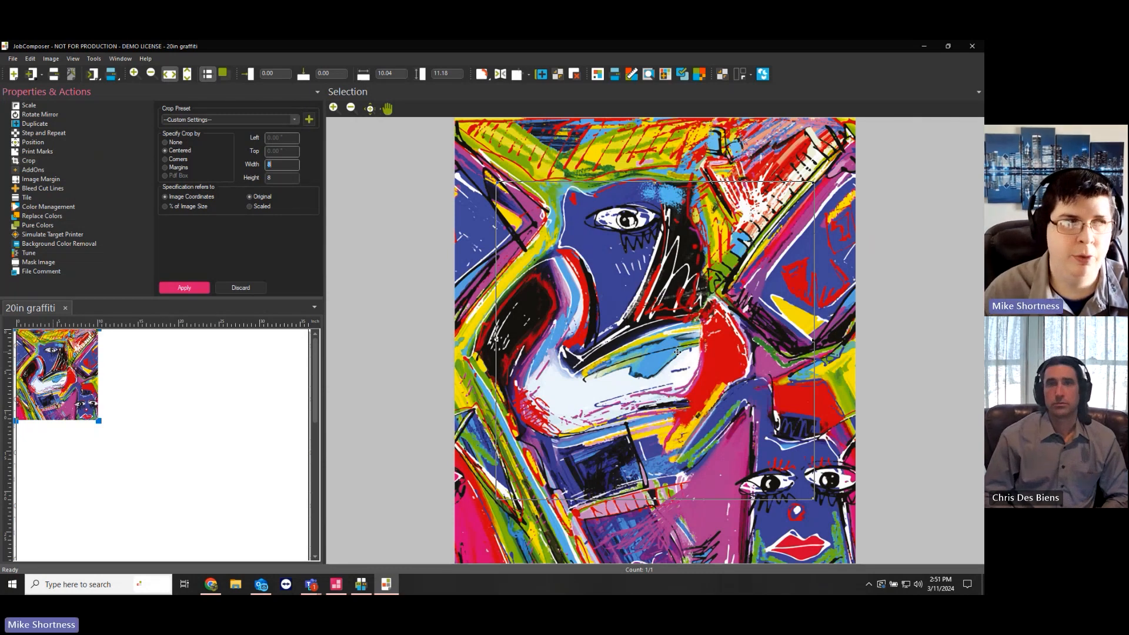
Switch the crop specification to Corners and set its left and top offsets to 1 inch each
left_click(166, 159)
left_click_drag(287, 138, 269, 138)
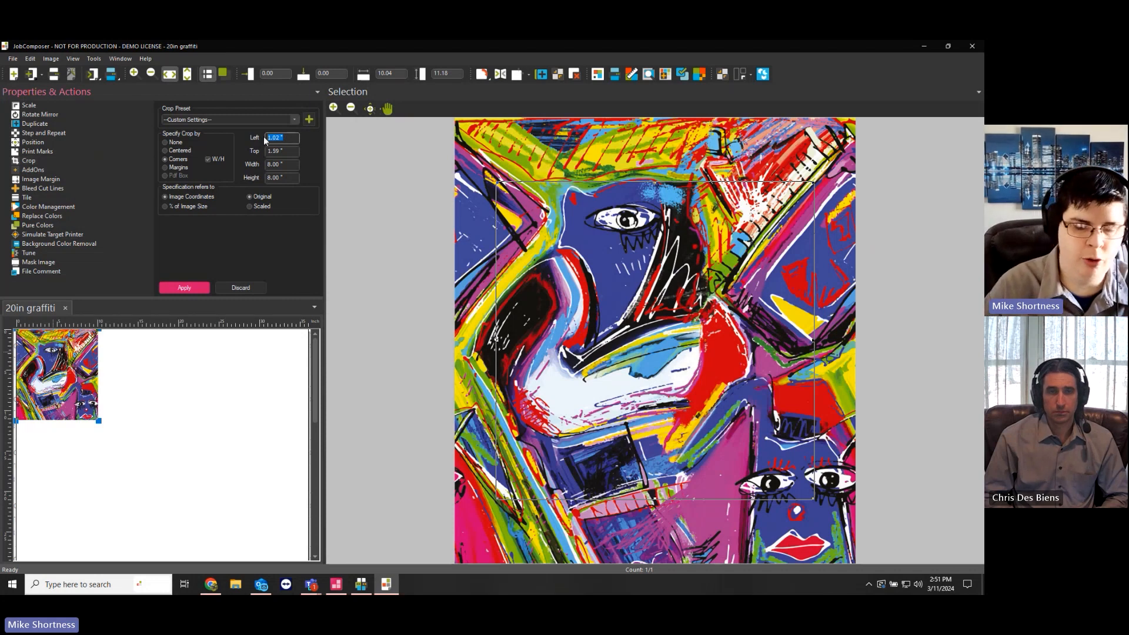
type("1")
key("Tab")
type("1")
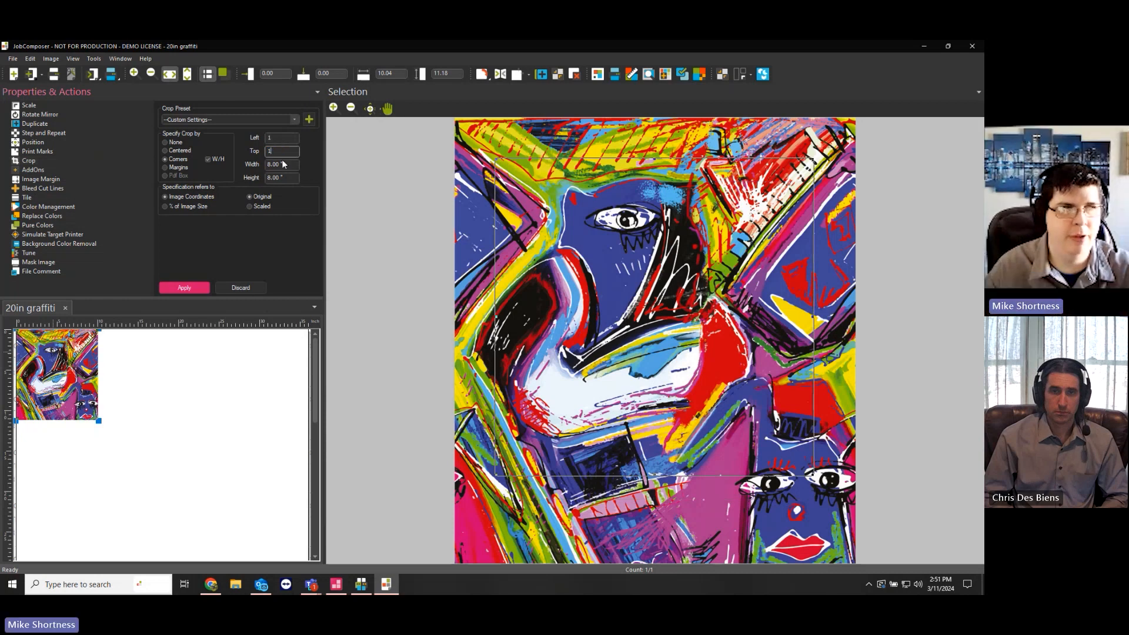
key("Tab")
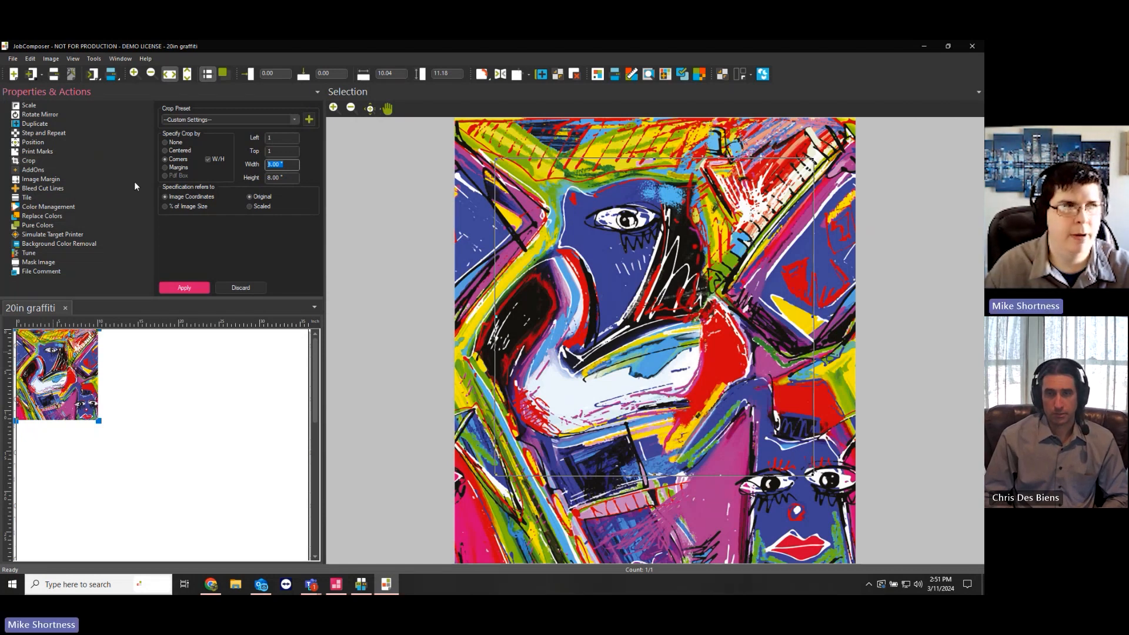
Crop the graffiti image by margins of 2 inches on the left, top, right and bottom
left_click(165, 167)
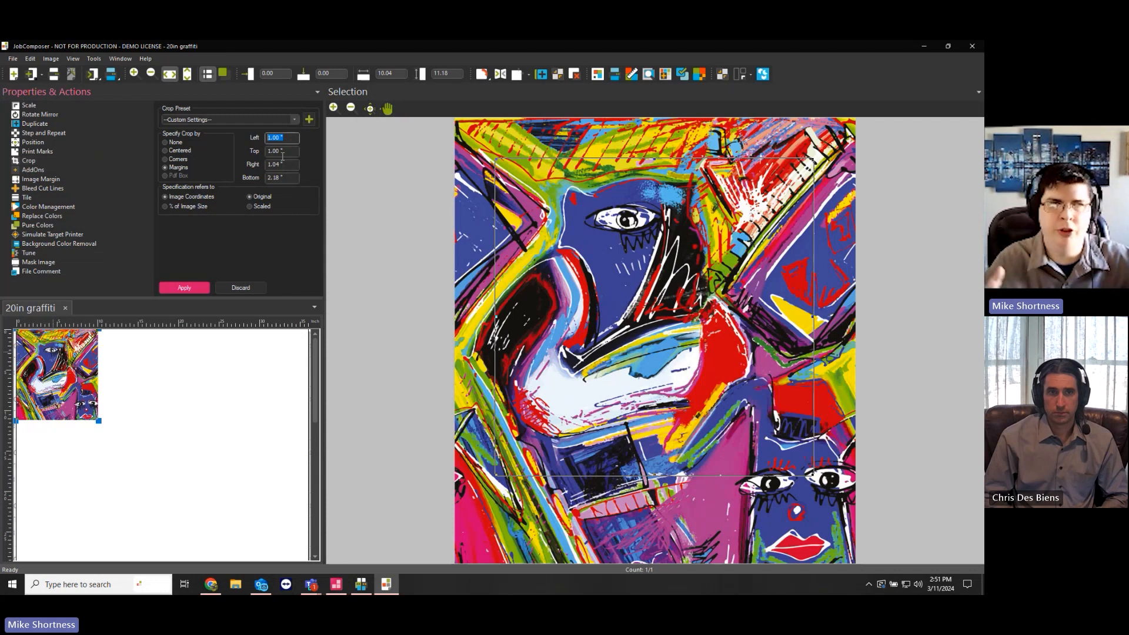
type("2")
key("Tab")
type("2")
key("Tab")
type("2")
key("Tab")
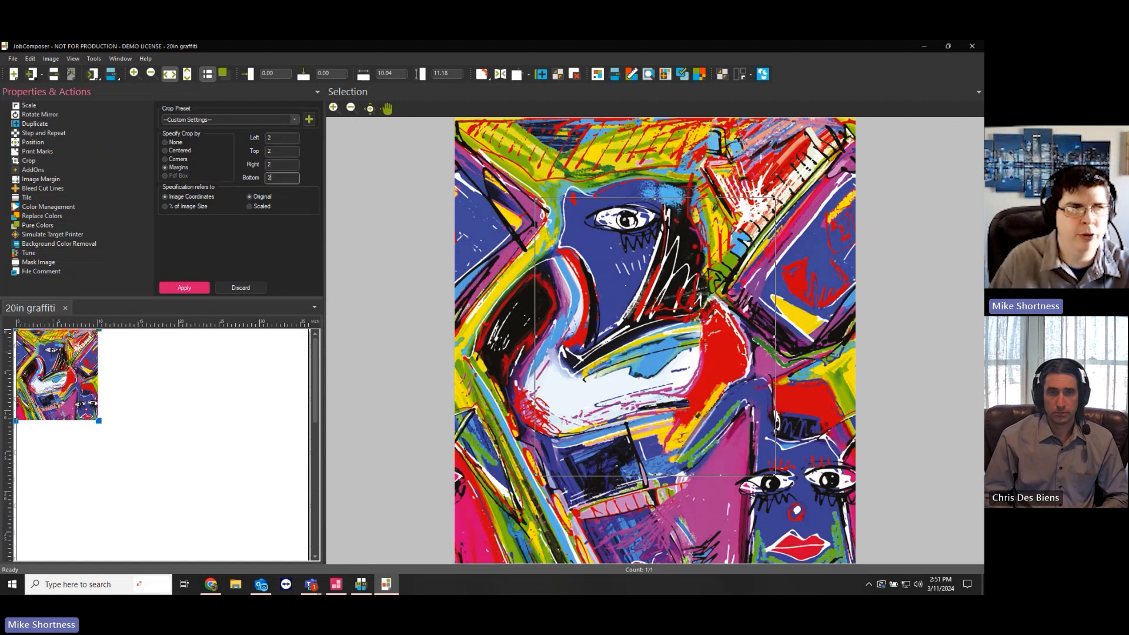
type("2")
key("shift+Tab")
key("shift+Tab")
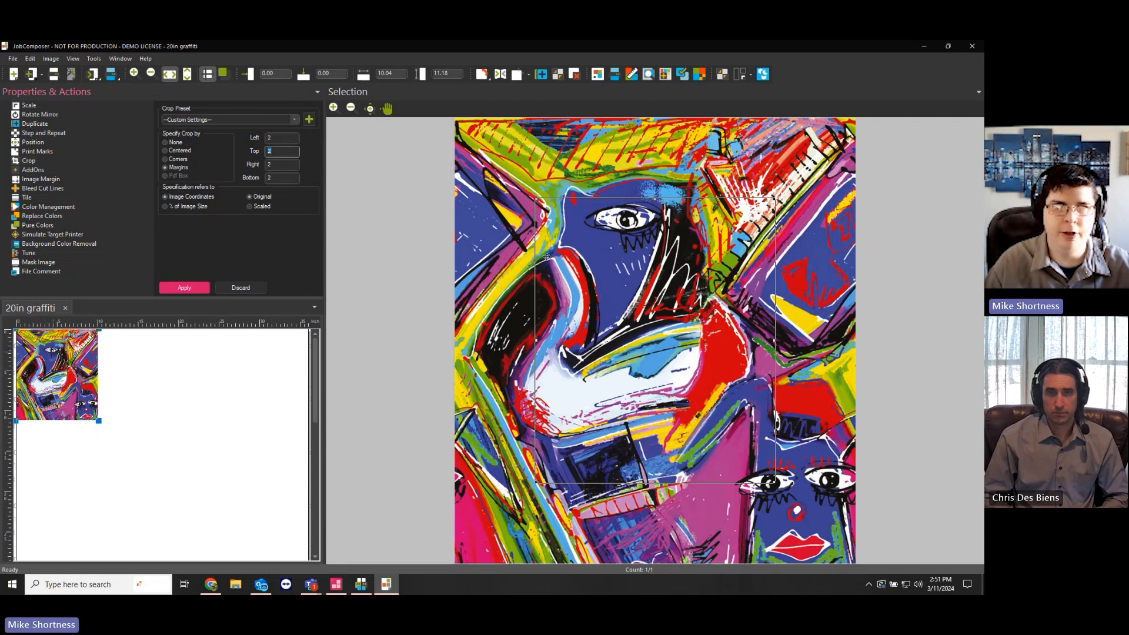
left_click(207, 289)
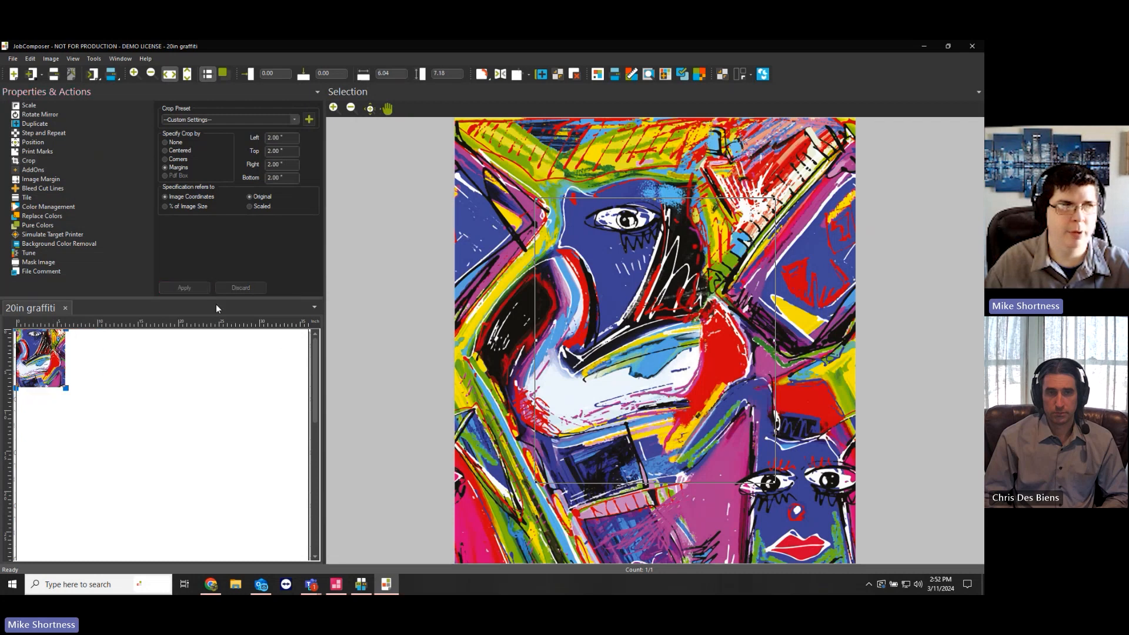
left_click(75, 370)
left_click(46, 356)
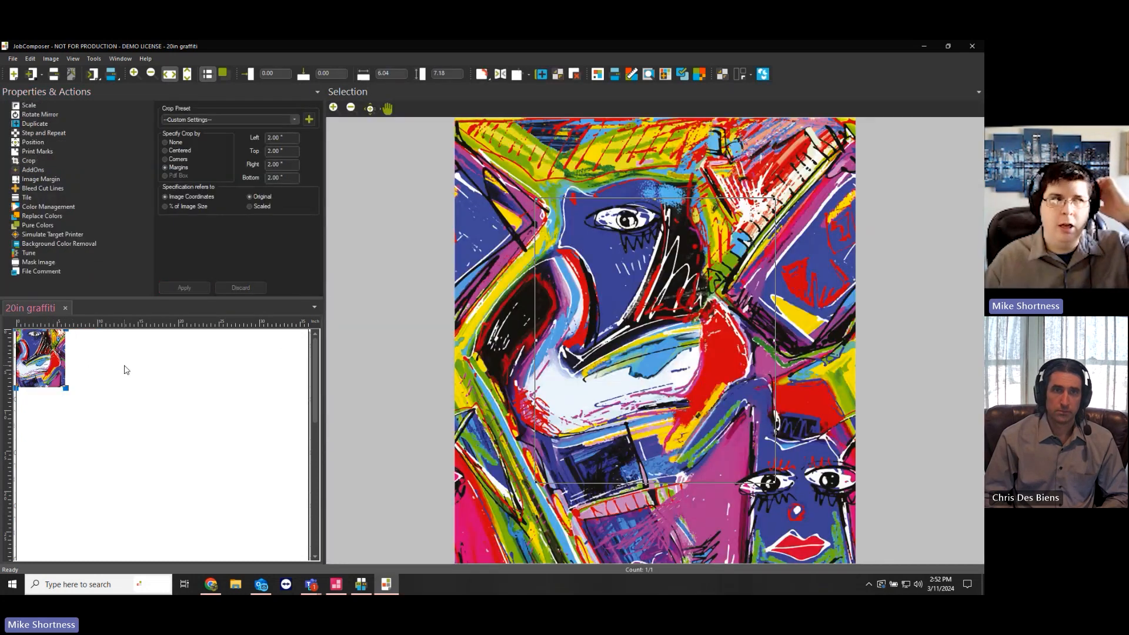
Make the crop specification refer to the scaled image and apply it as a centered crop
left_click(252, 206)
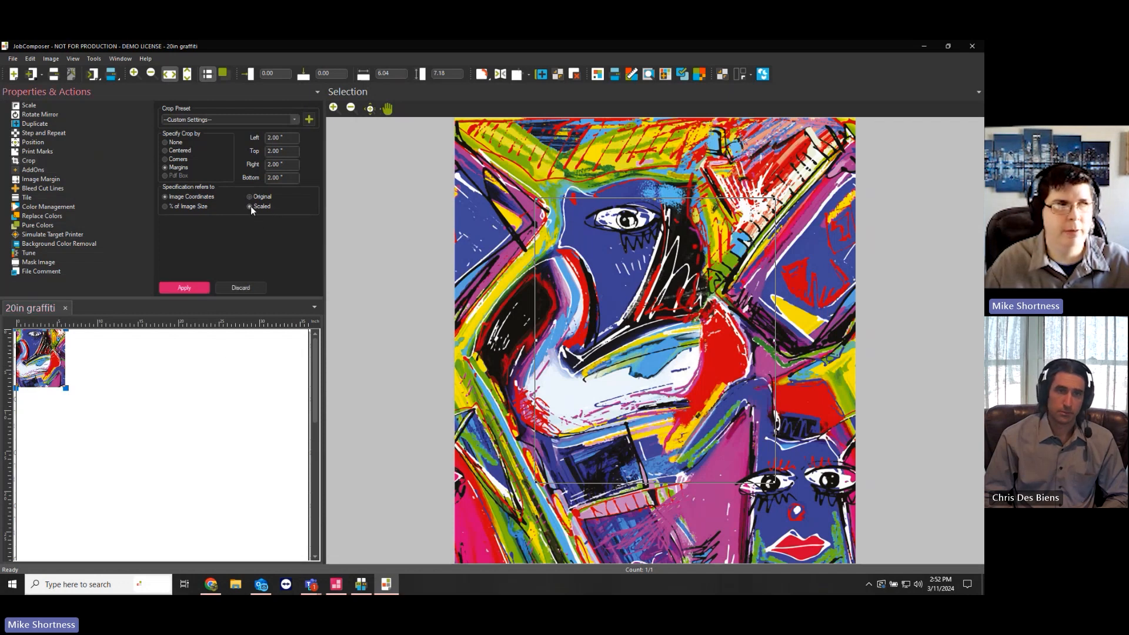
left_click(177, 152)
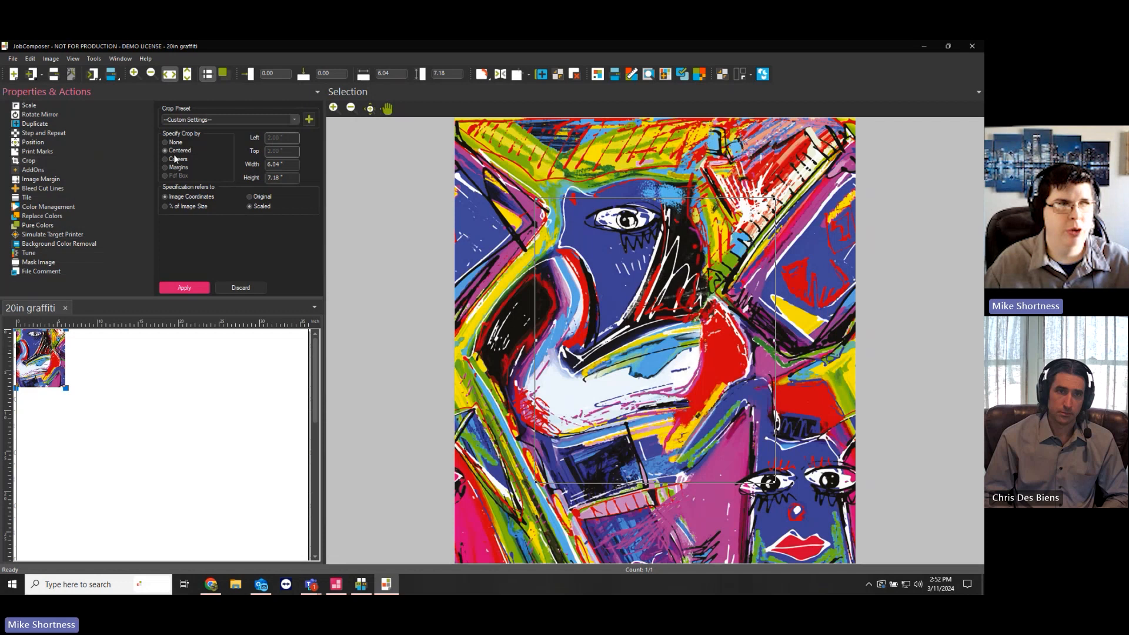
double_click(280, 166)
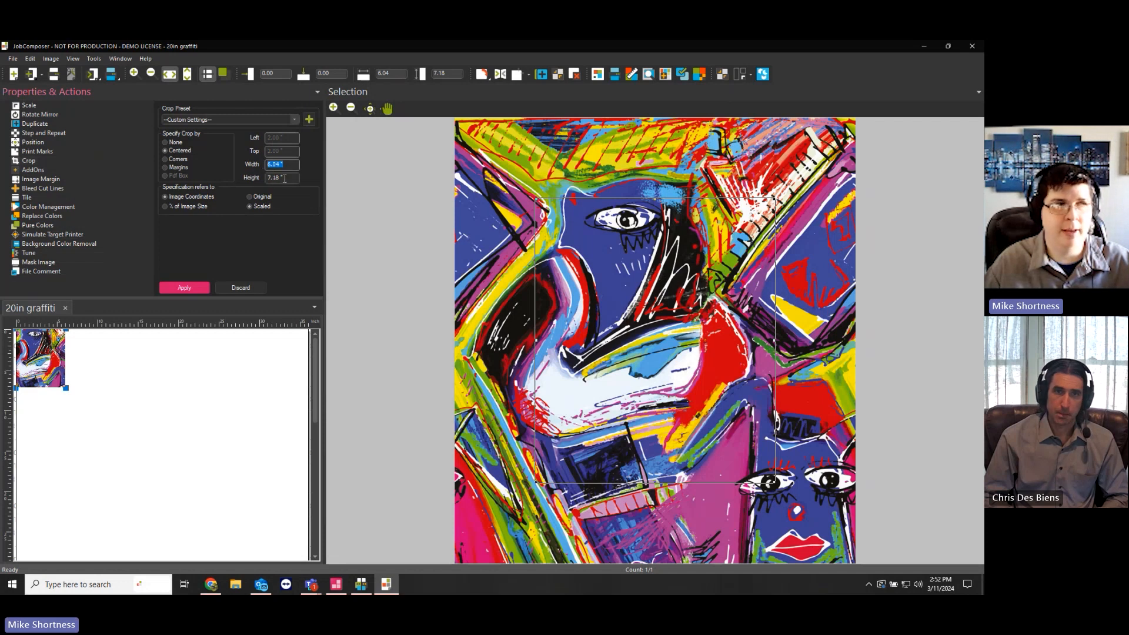
key("Return")
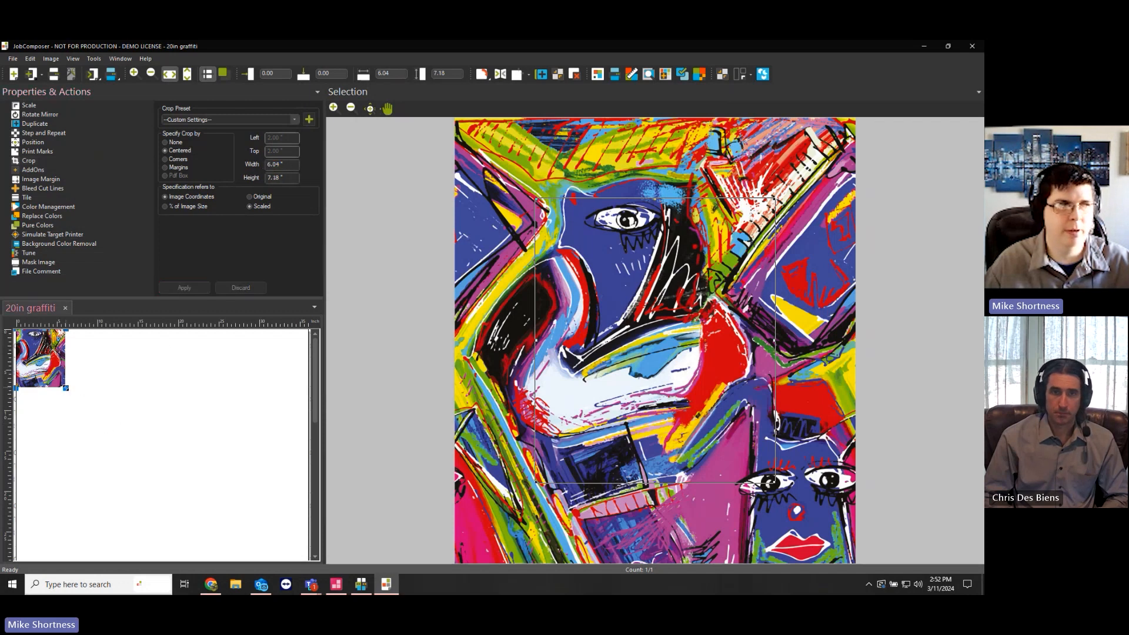
Enlarge the image to about 19.77 by 23.50 inches and apply a centered crop of 1.85 by 2.19 inches in Original coordinates
left_click_drag(82, 397, 232, 517)
left_click(249, 196)
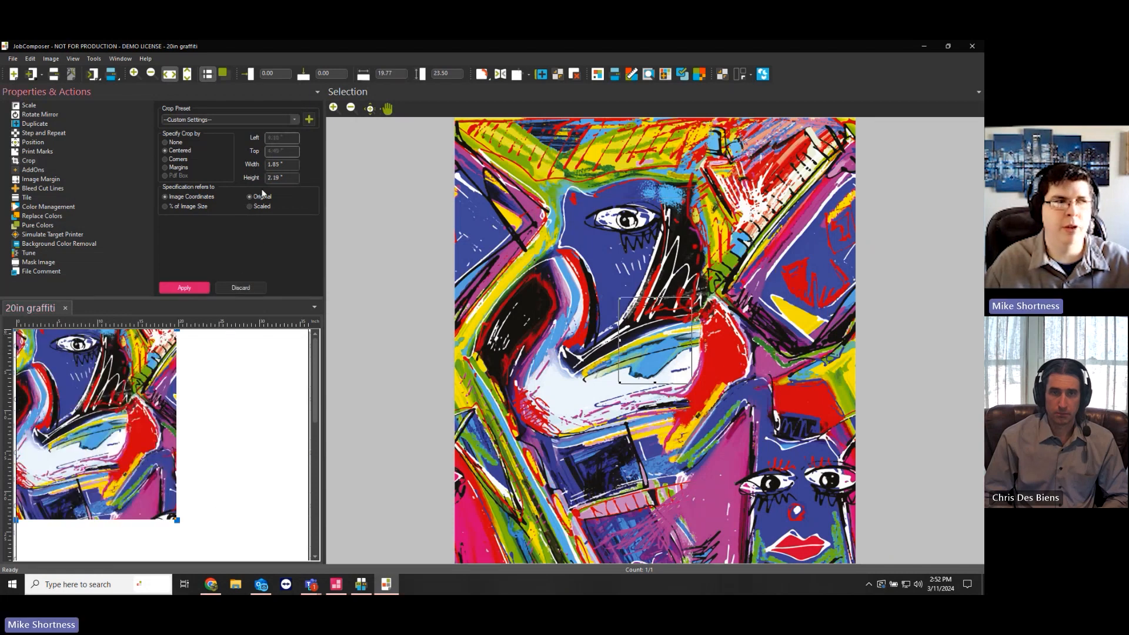
left_click(267, 165)
left_click(262, 210)
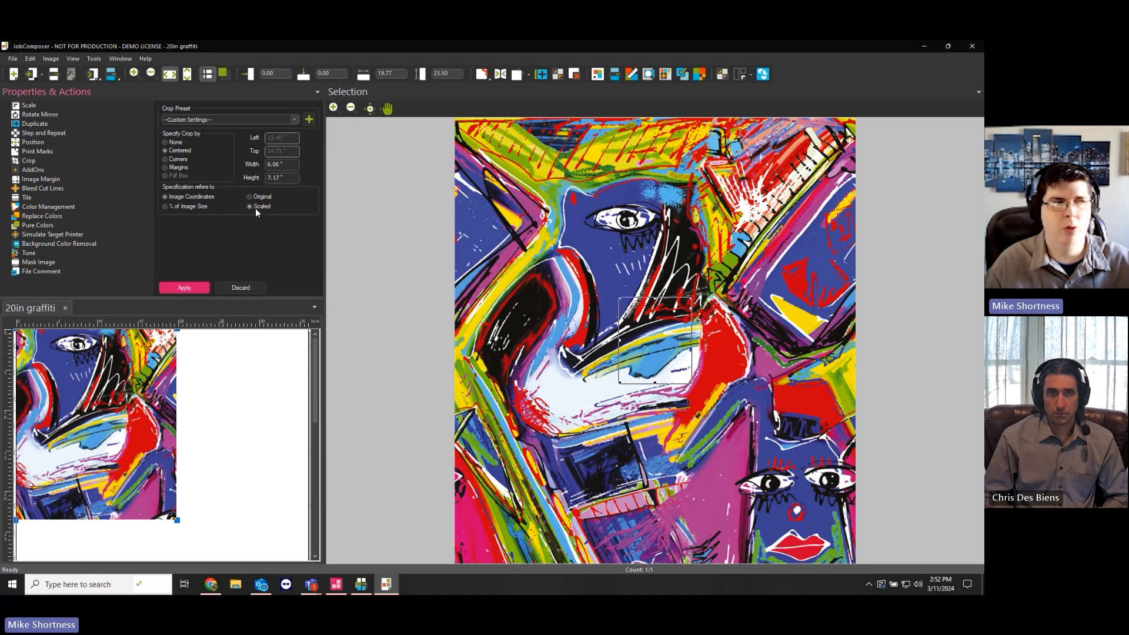
left_click(254, 199)
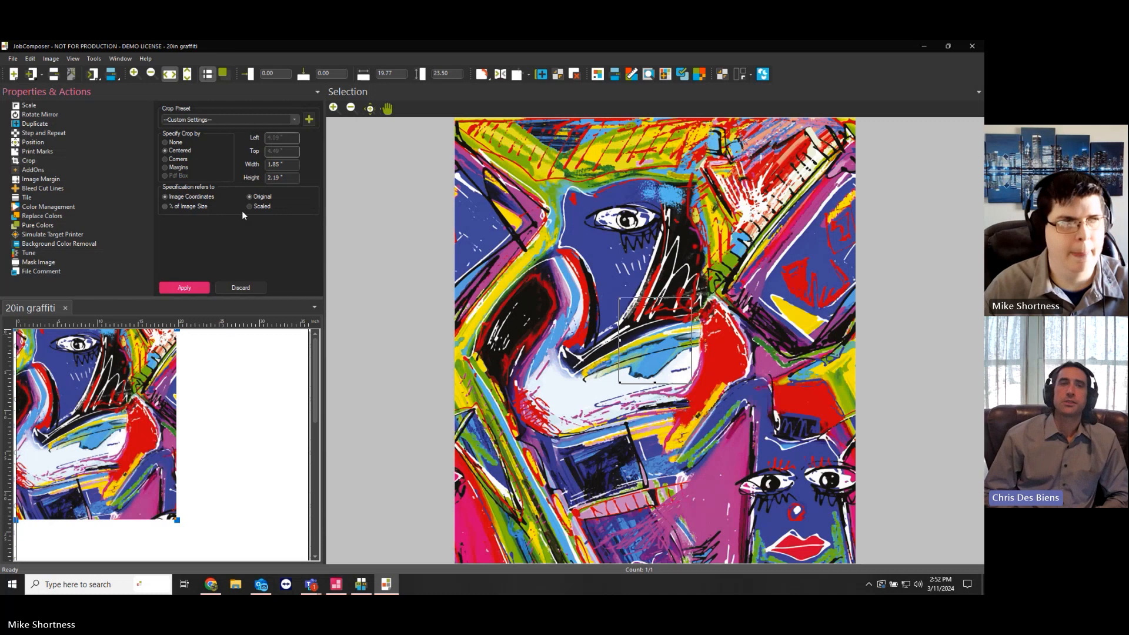
left_click(220, 386)
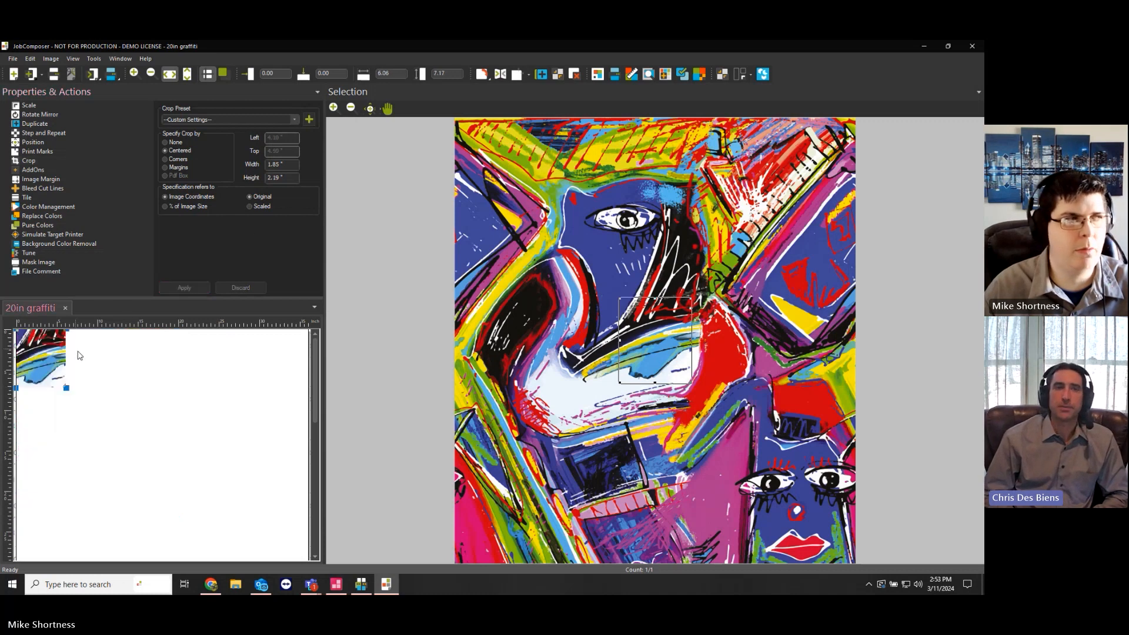
Delete the cropped image from the job and import a fresh copy of 20in graffiti.jpg
left_click(101, 368)
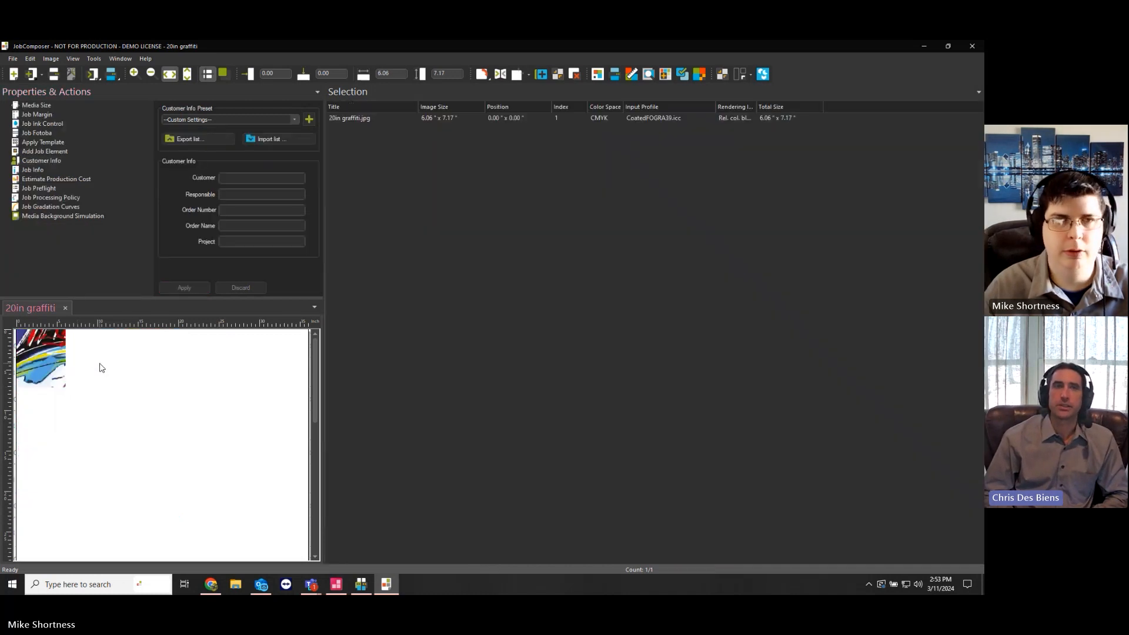
left_click(44, 358)
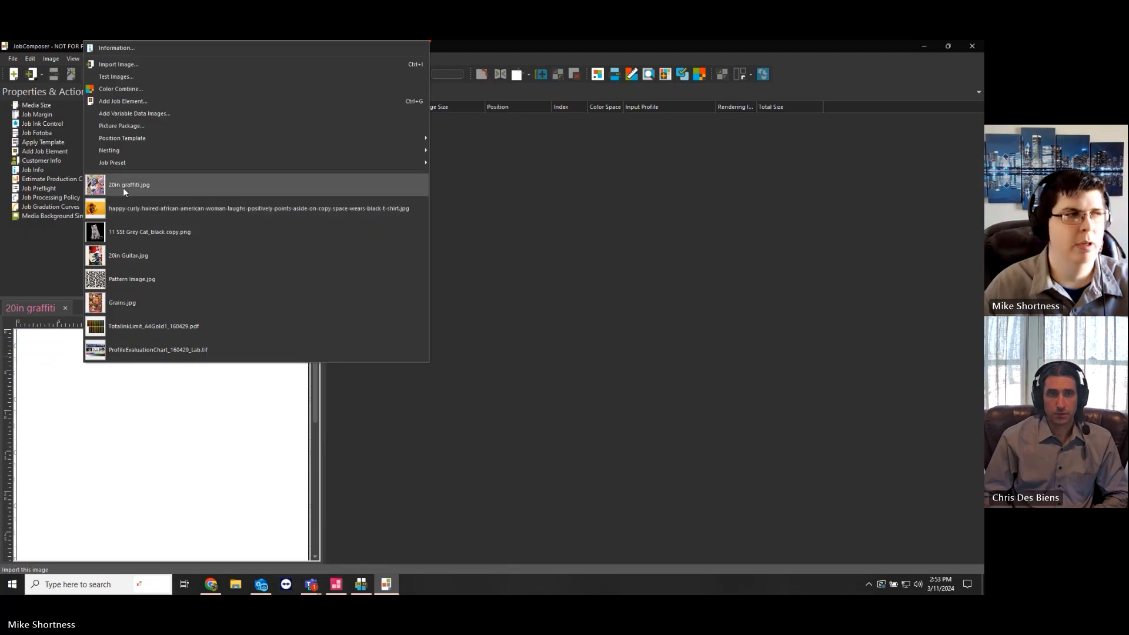
left_click(124, 188)
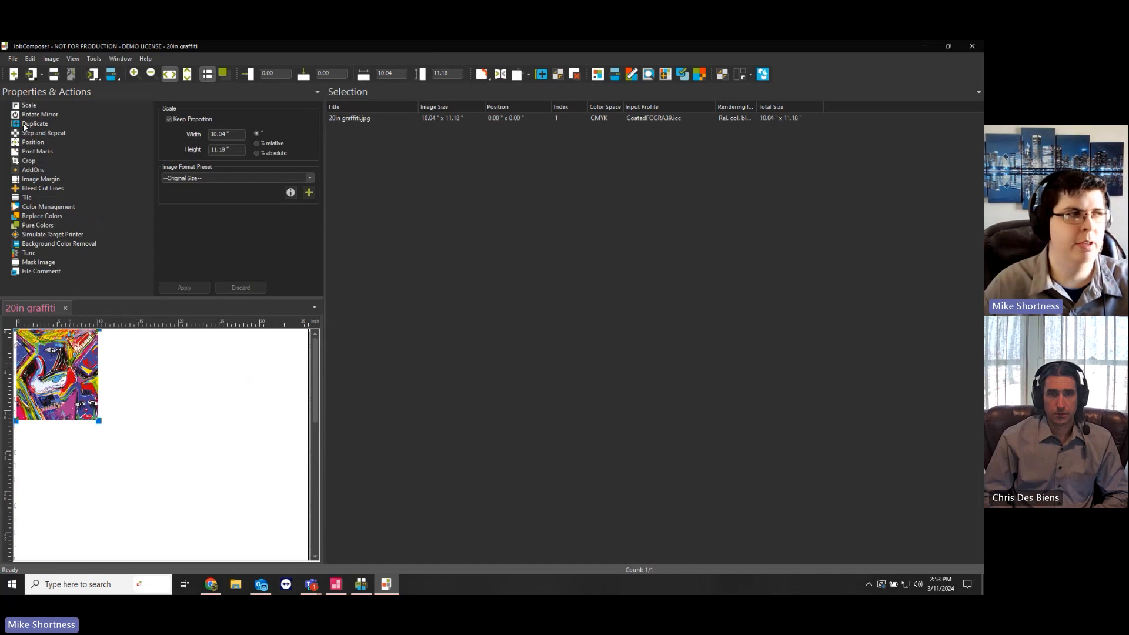
Crop the newly imported image with the saved 8 X 8 crop preset and deselect it
left_click(26, 158)
left_click(206, 119)
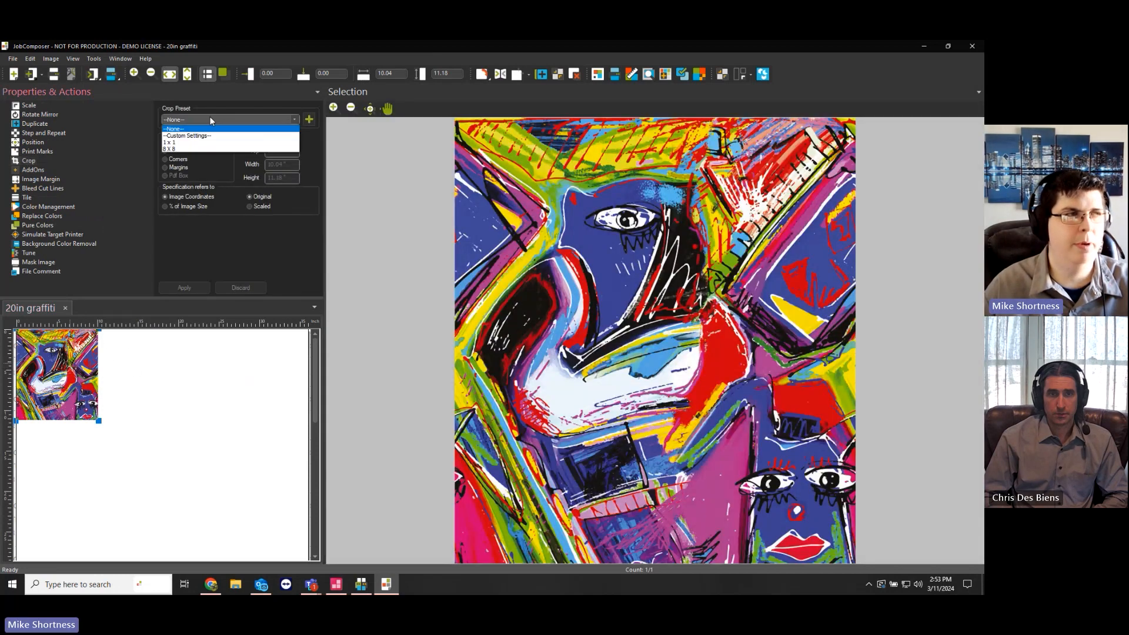
left_click(199, 149)
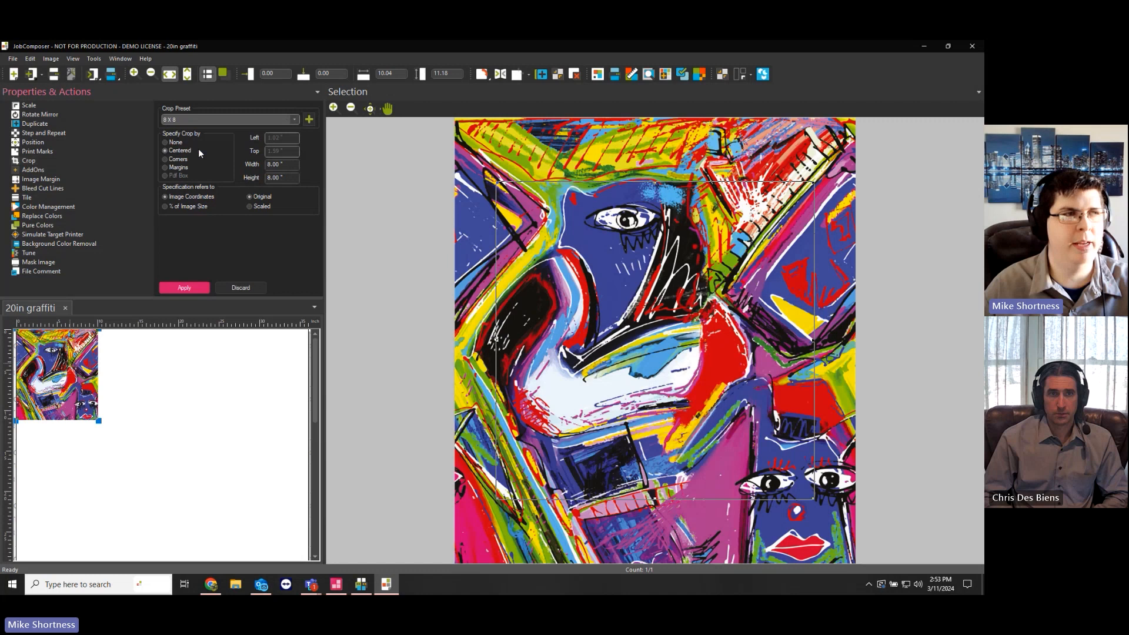
left_click(184, 287)
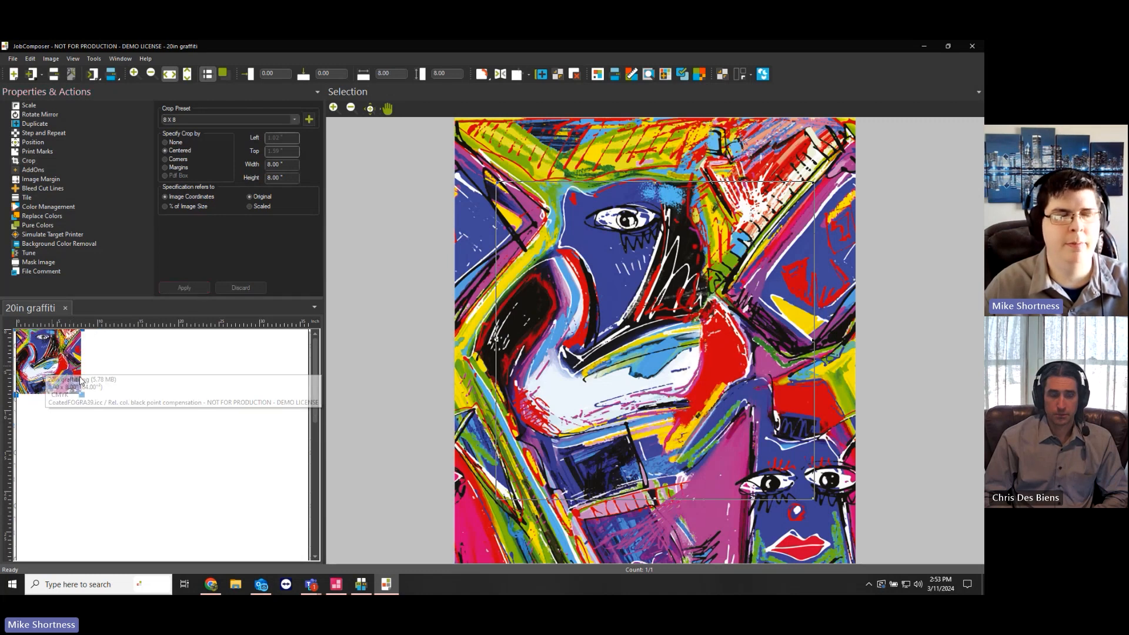
left_click(127, 380)
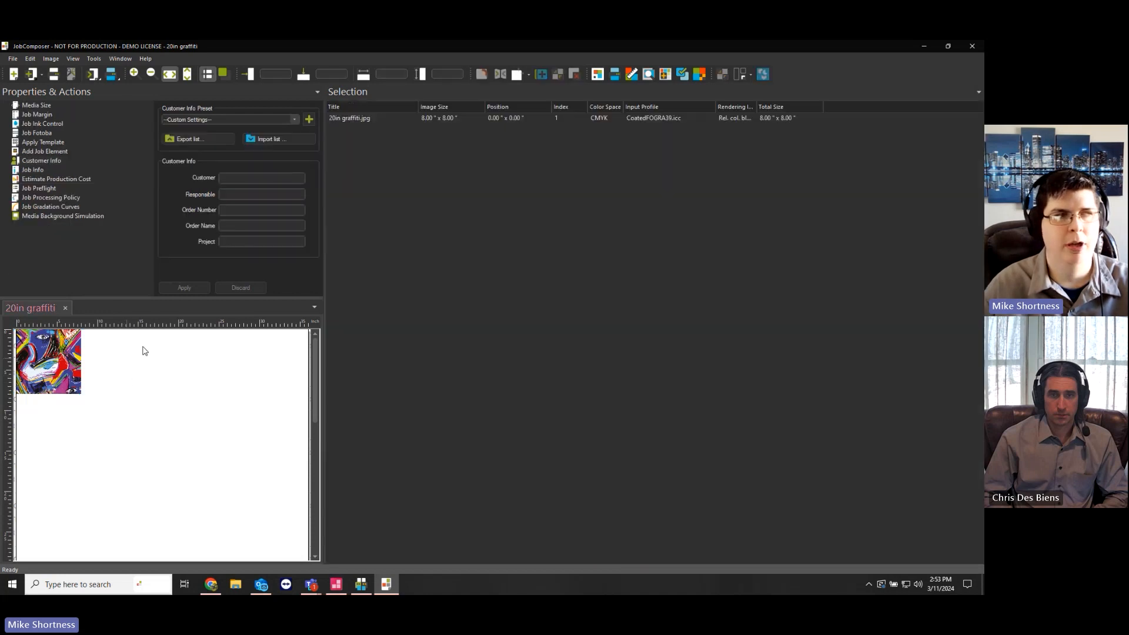
Specify the graffiti image's crop by margins: 1 inch left and right, 0 top and bottom
left_click(67, 354)
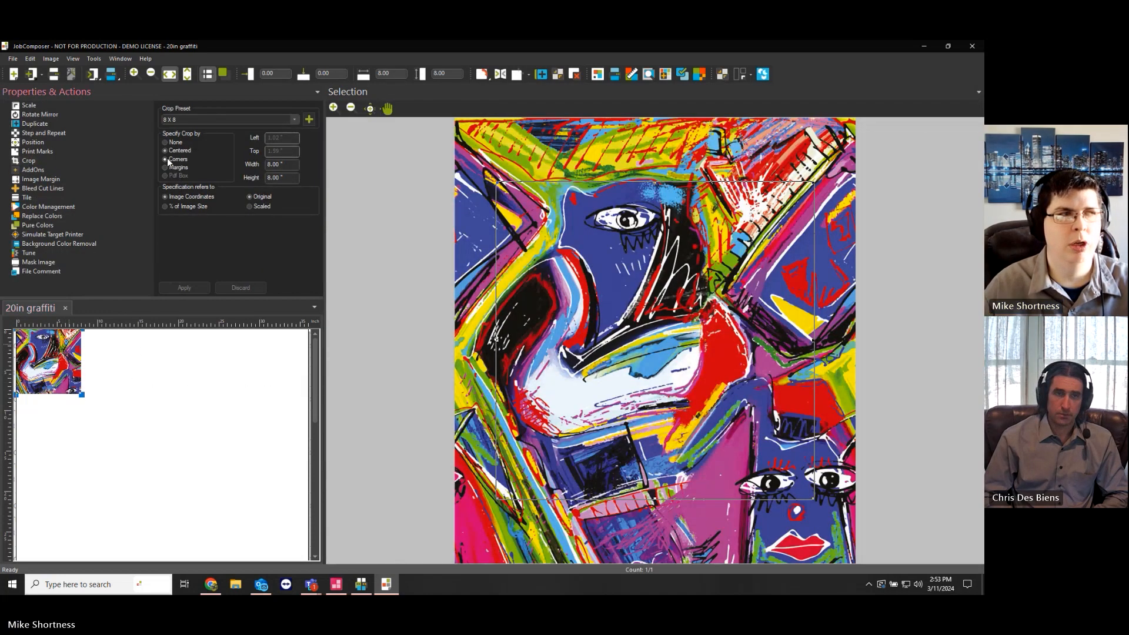
left_click(166, 167)
key("Tab")
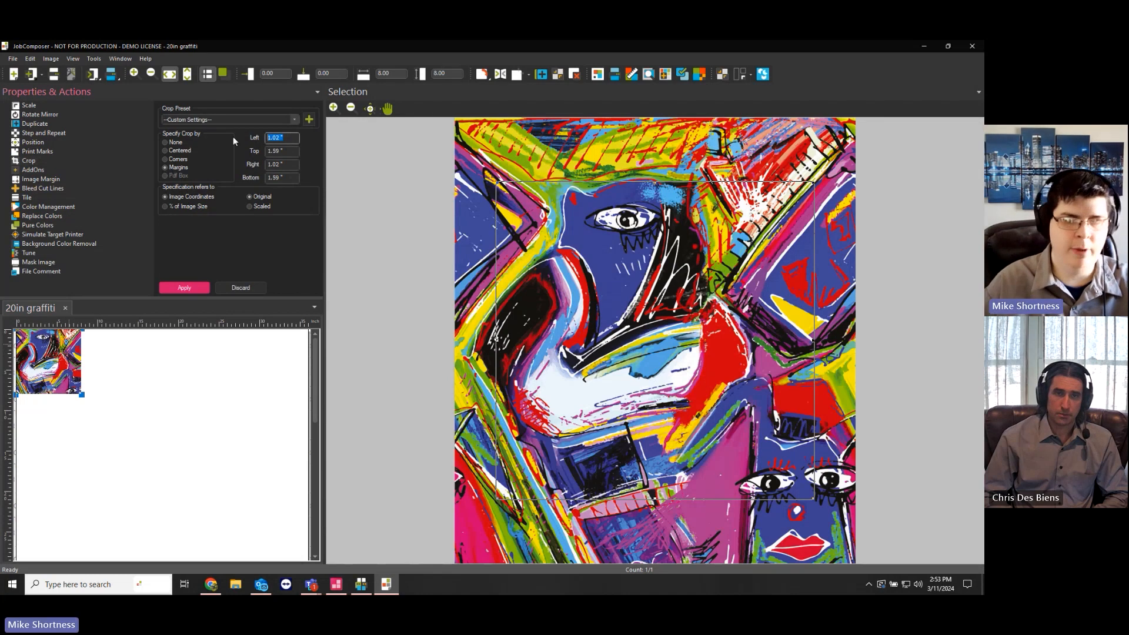
type("1")
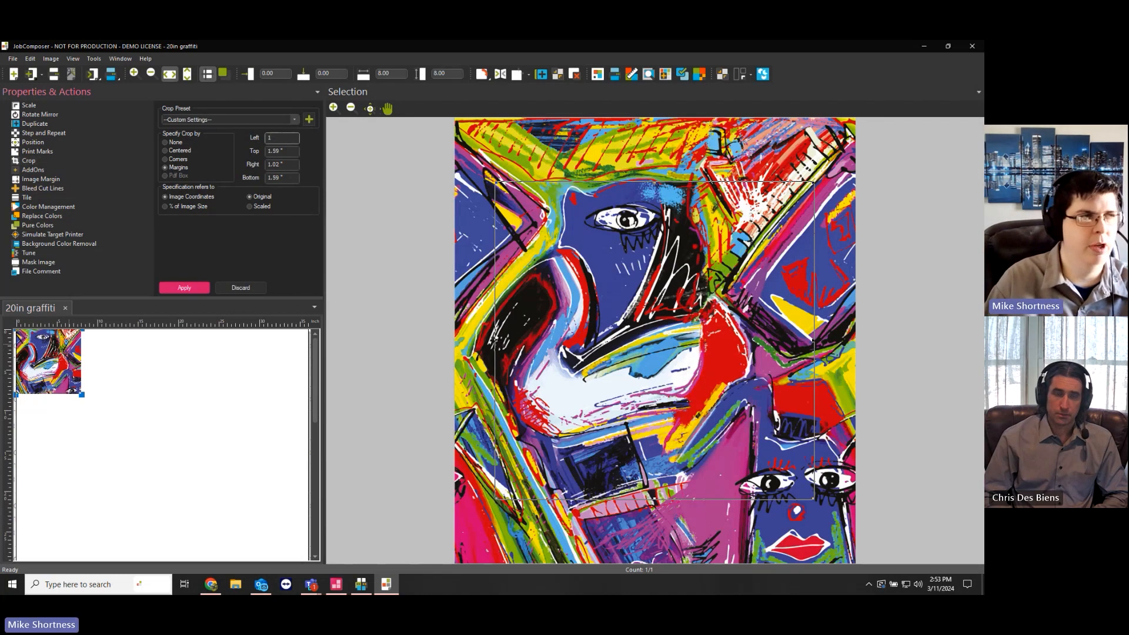
key("Tab")
key("Tab")
key("shift+Tab")
type("0")
key("Tab")
type("1")
key("Tab")
type("0")
key("shift+Tab")
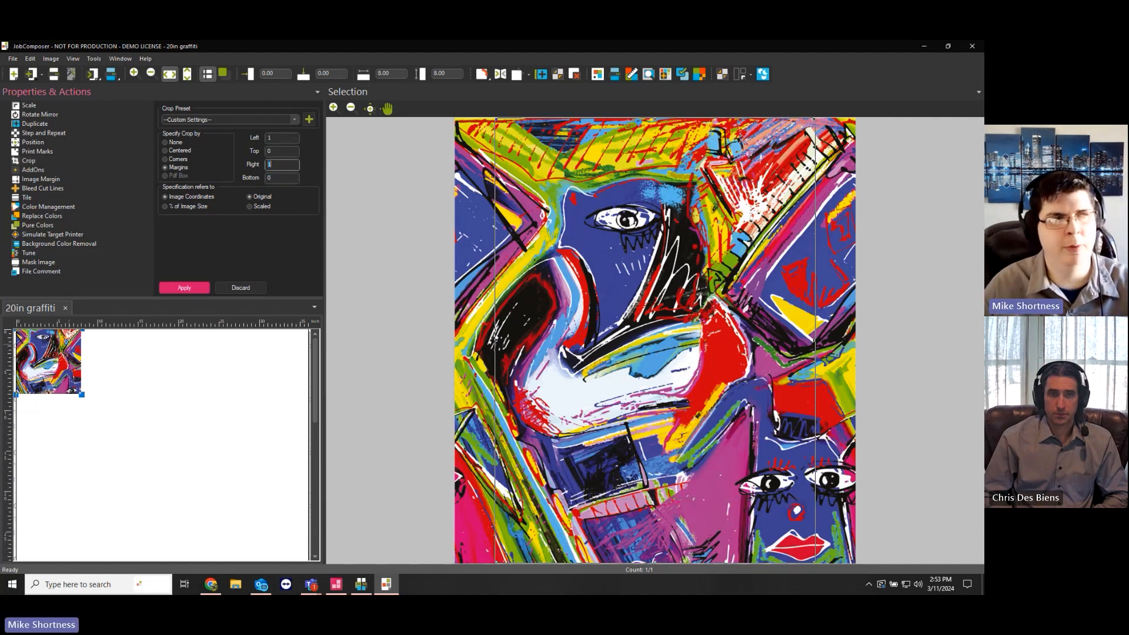
Save the margin crop as a preset named 1 by 1 Left Right, apply it and deselect the image
left_click(309, 120)
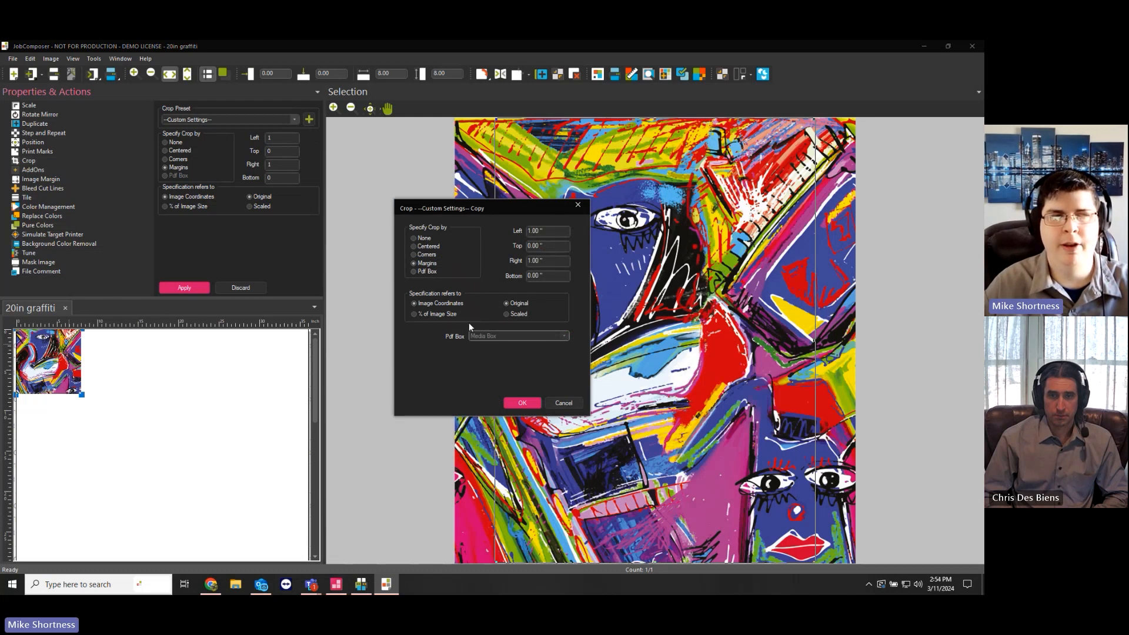
left_click(520, 403)
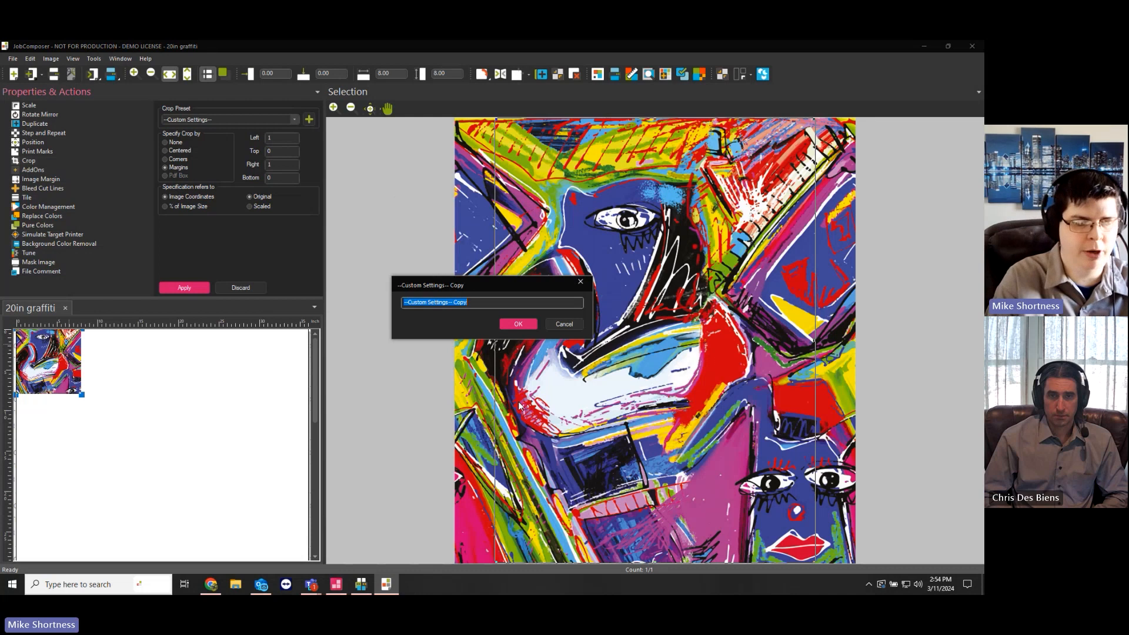
type("1")
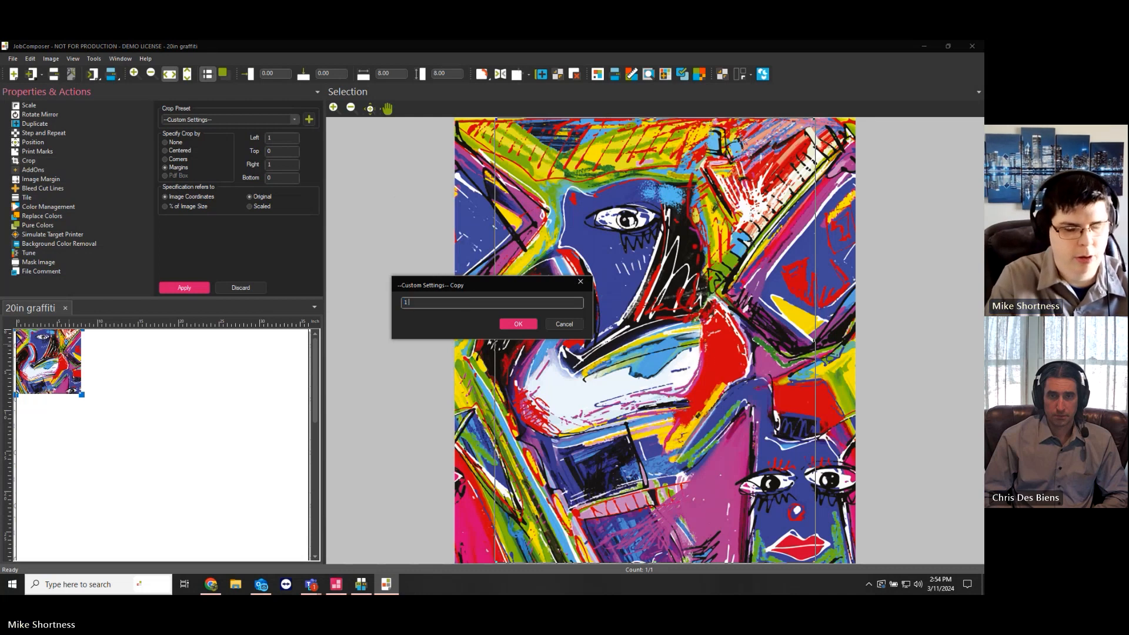
type(" by 1 L")
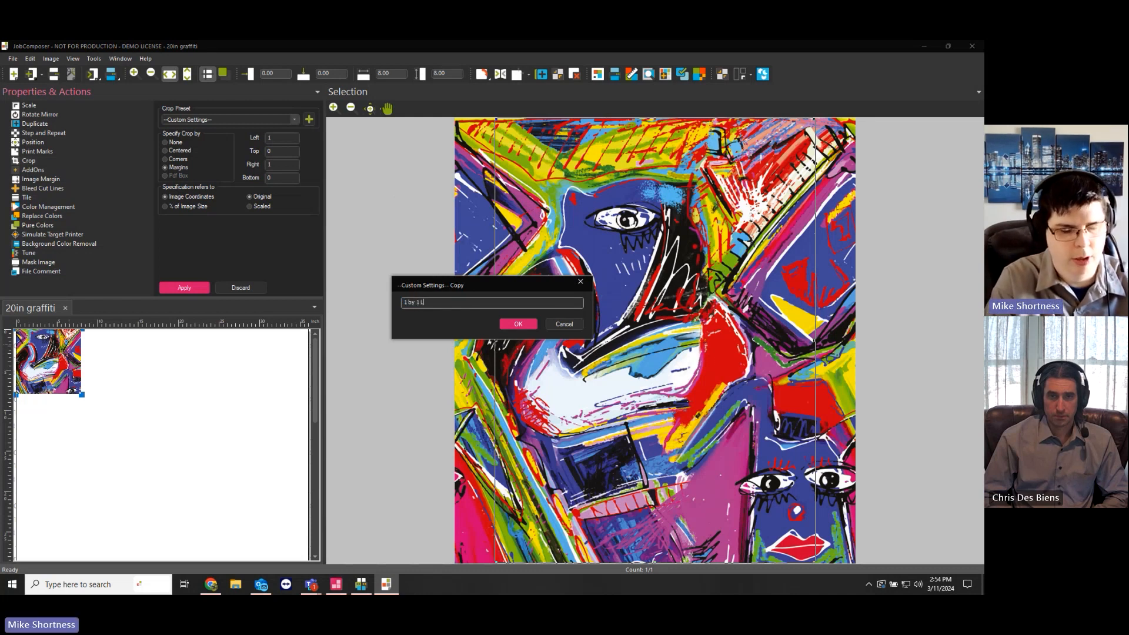
type("eft Right")
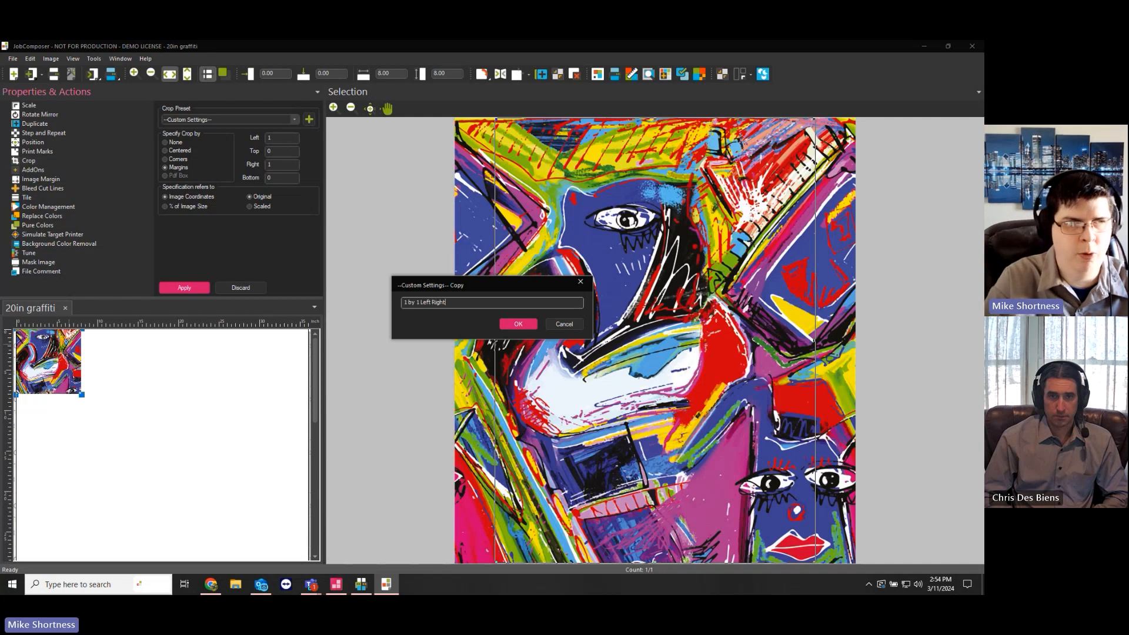
key("Return")
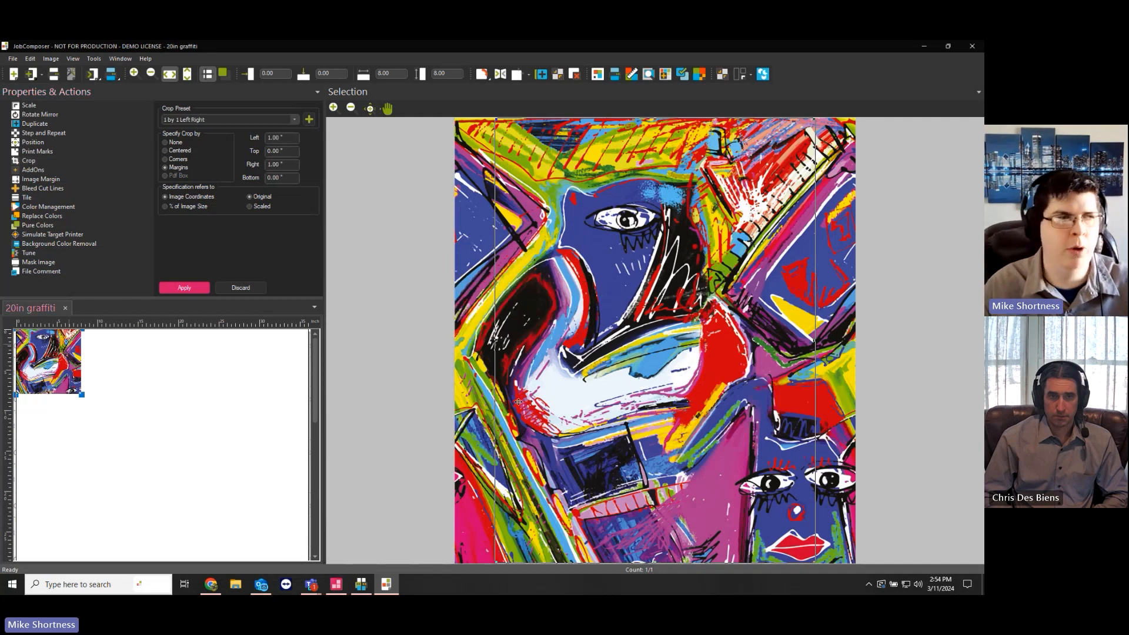
left_click(171, 403)
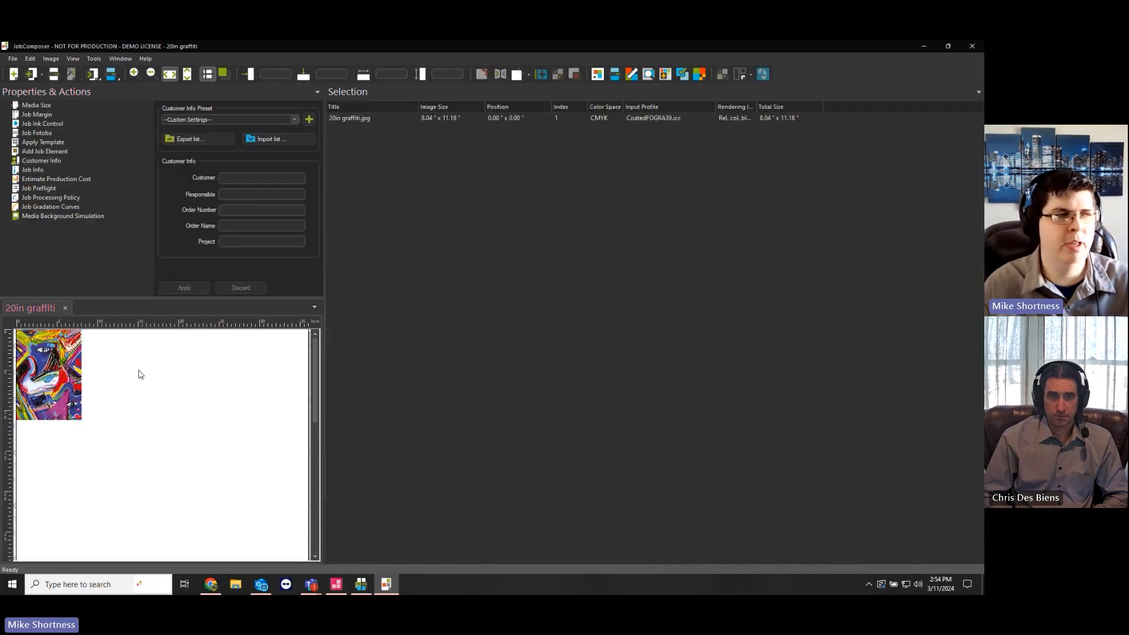
Import another copy of 20in graffiti.jpg and crop it with the 1 by 1 Left Right preset
right_click(141, 375)
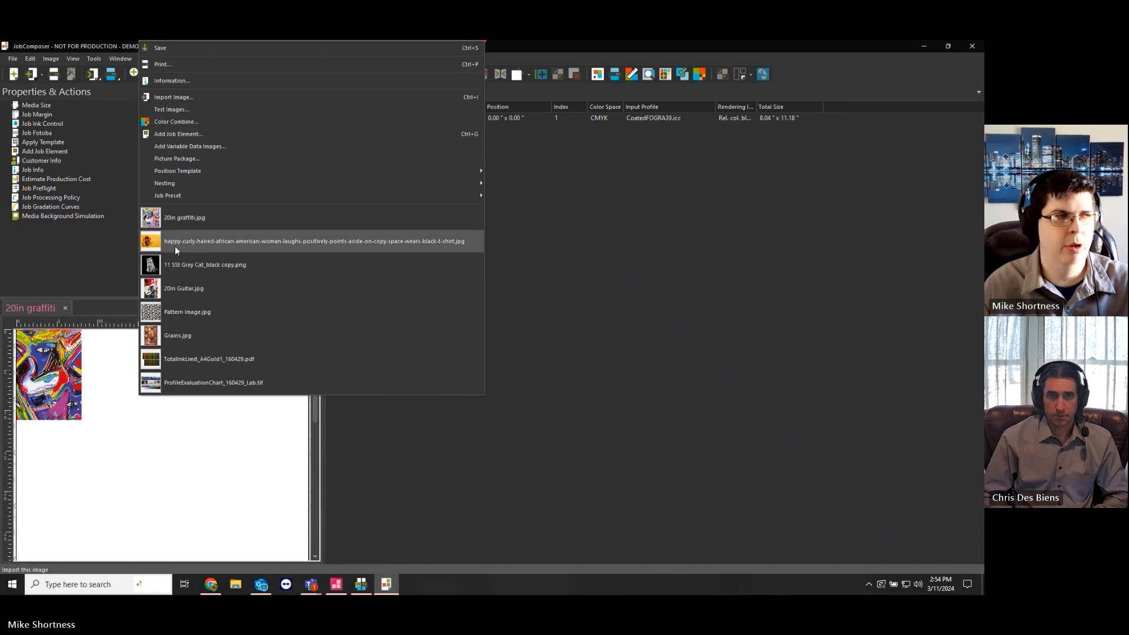
left_click(179, 224)
left_click(268, 121)
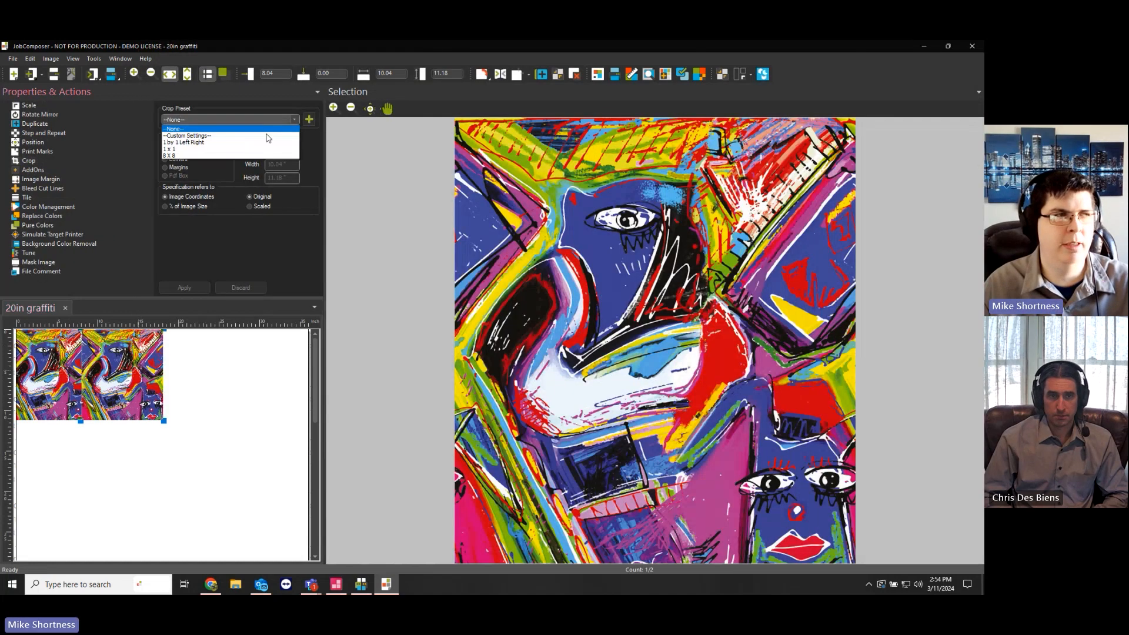
left_click(266, 143)
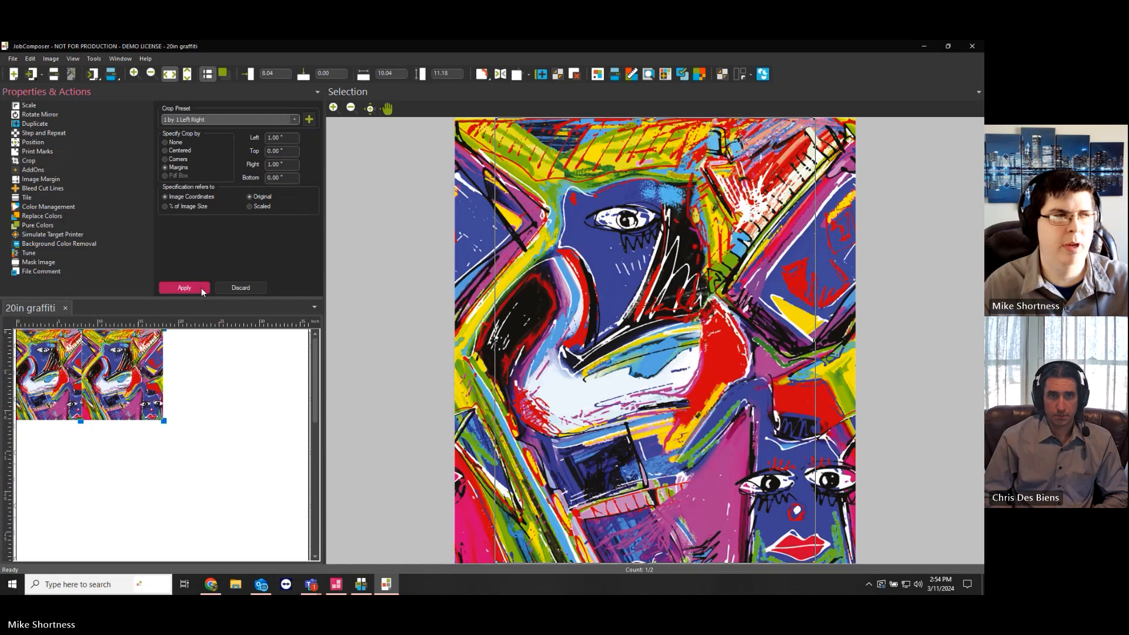
left_click(184, 288)
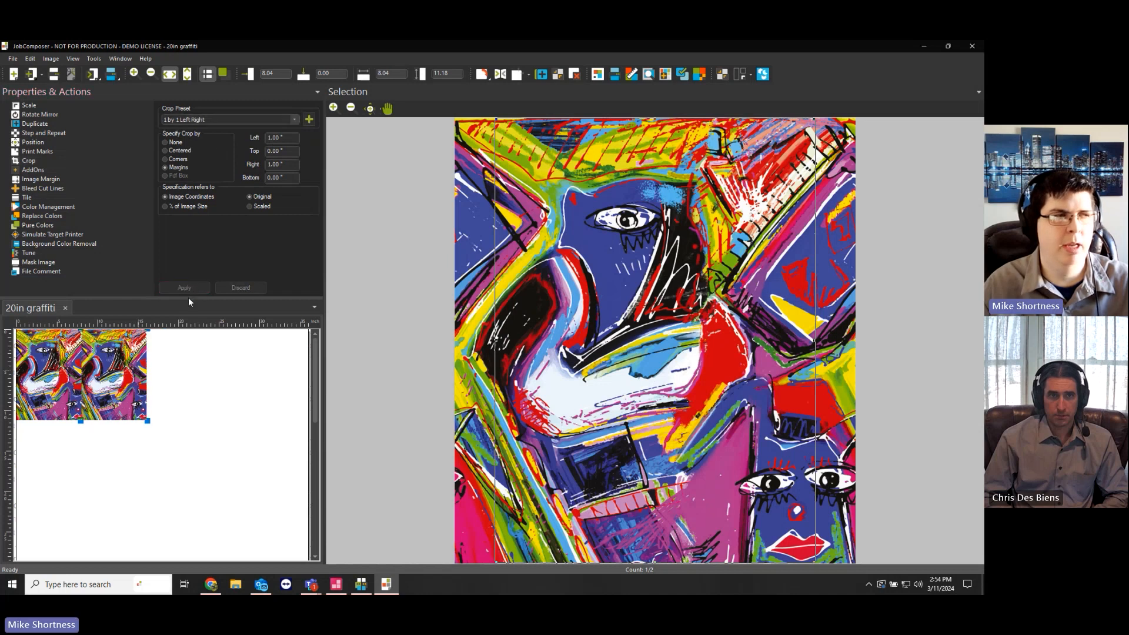
left_click(177, 361)
left_click(131, 372)
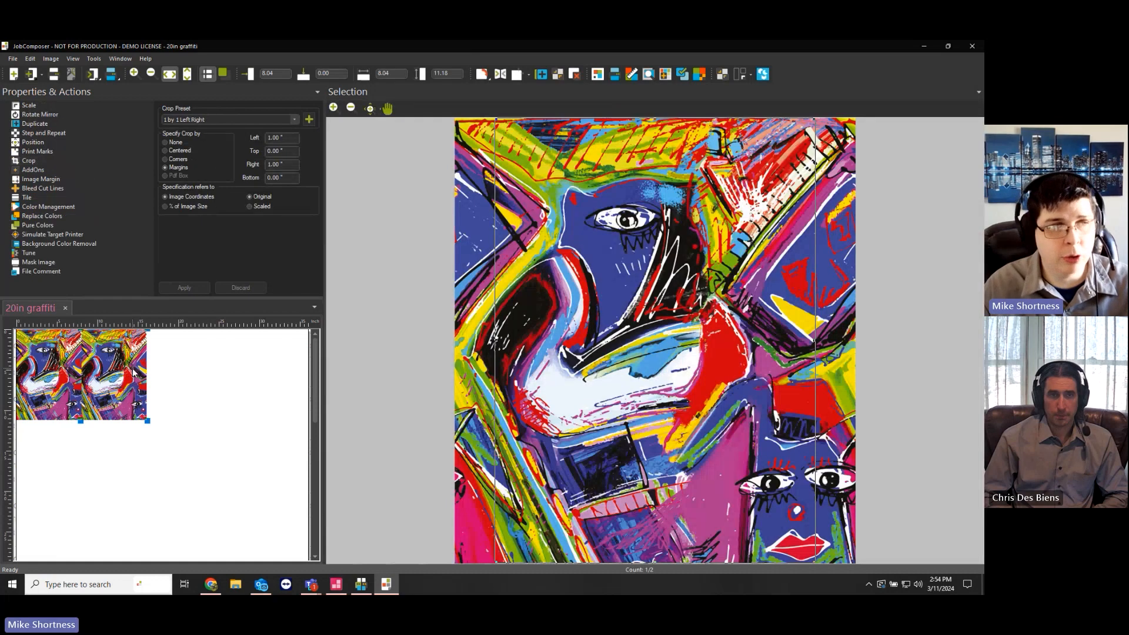
Try drawing freehand crop areas on the second graffiti image's preview and clear the crop
left_click(439, 232)
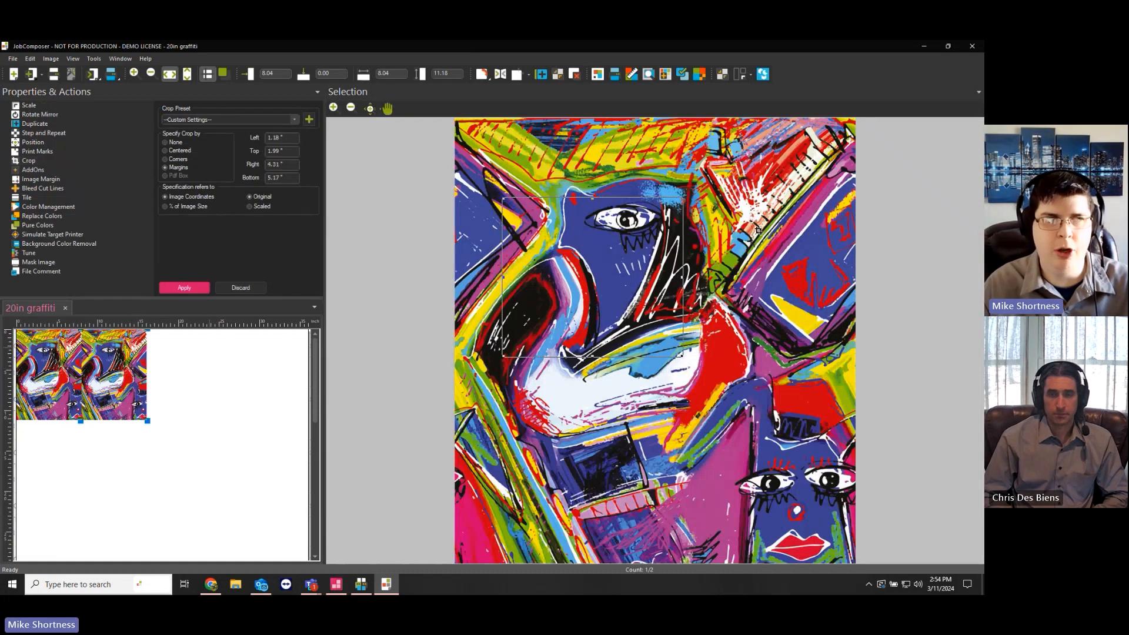
left_click_drag(839, 200, 497, 416)
left_click(444, 229)
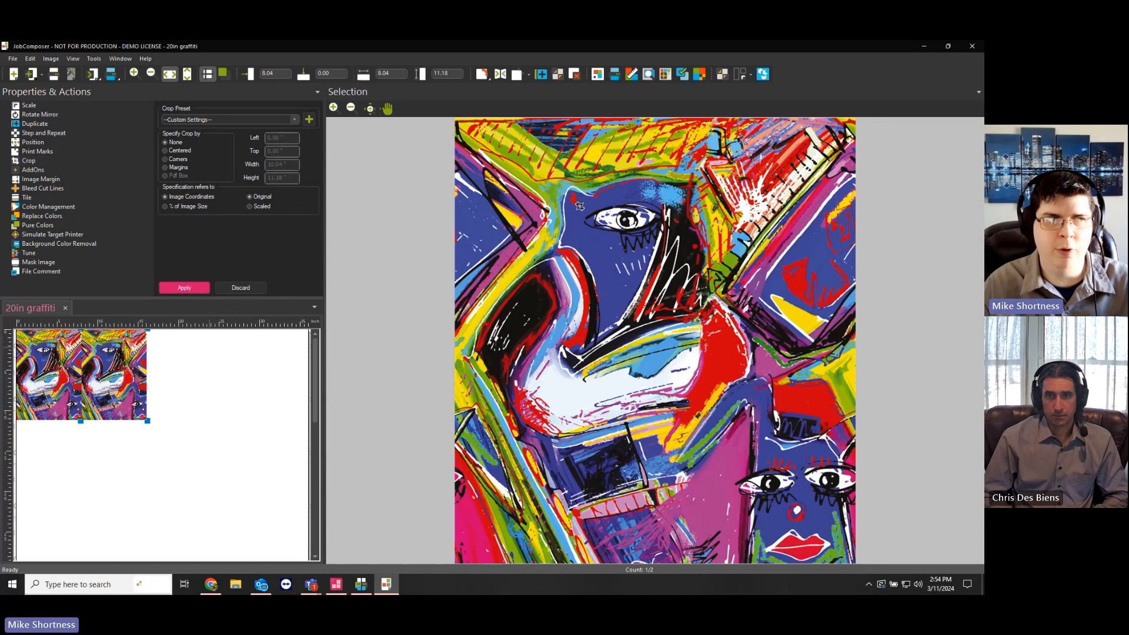
Crop the second graffiti image freehand around the upper eye, about 2.52 by 1.44 inches, and move it to a horizontal position of about 9.62 inches
left_click_drag(571, 188, 670, 243)
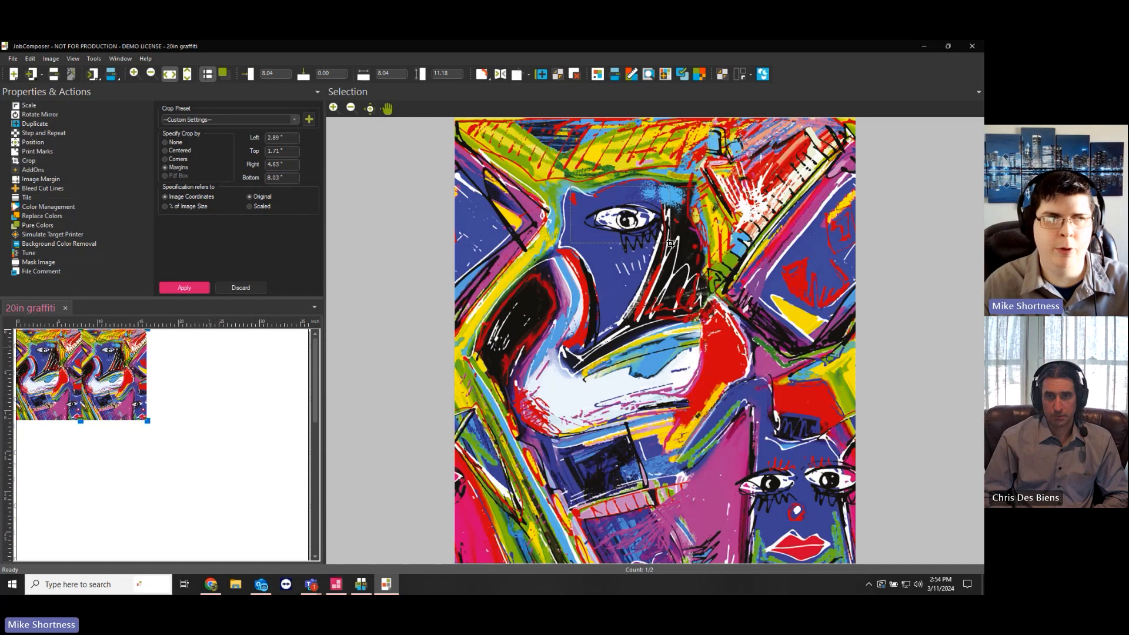
left_click(198, 288)
left_click_drag(100, 340, 113, 341)
Import the recent JPG of the curly-haired woman pointing aside into the job and deselect it
right_click(138, 373)
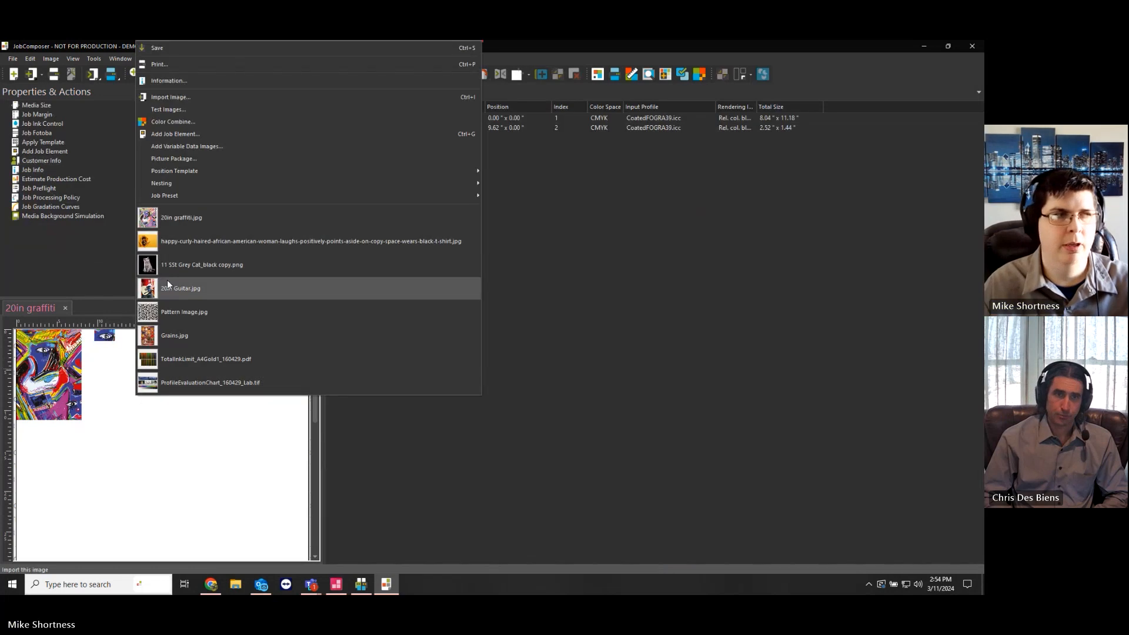
left_click(188, 243)
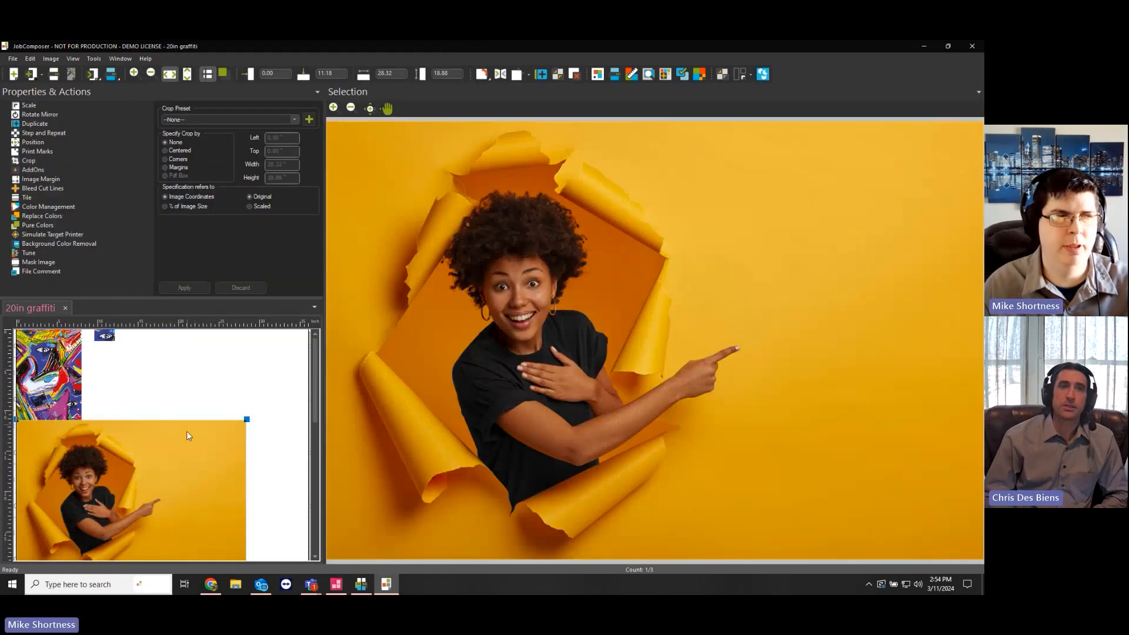
left_click(209, 401)
left_click(182, 458)
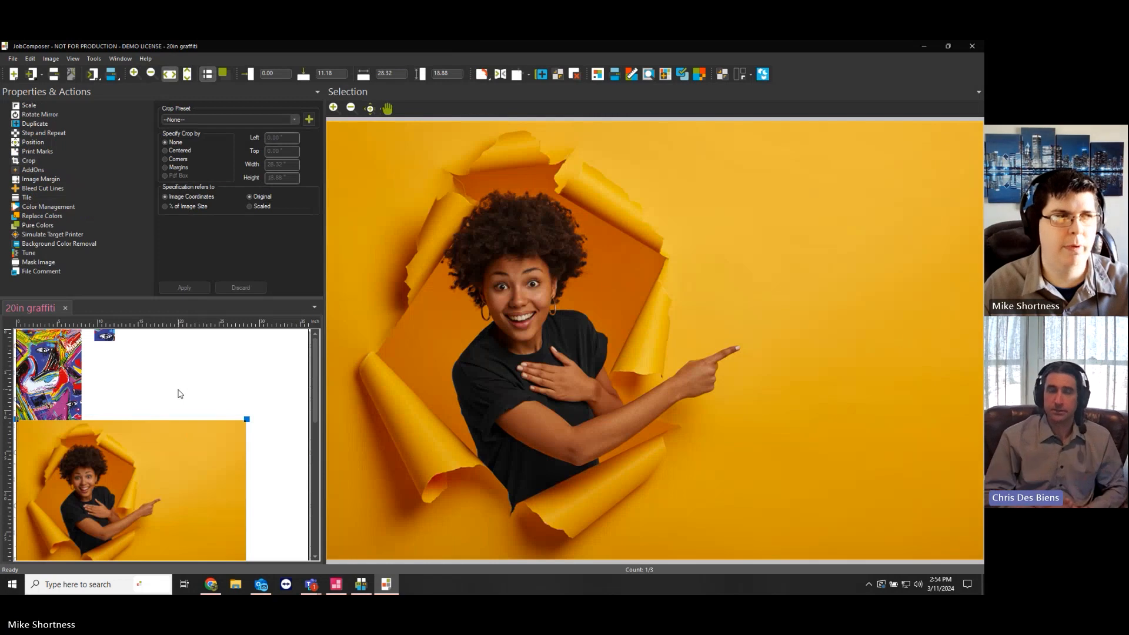
left_click(177, 388)
Save the eye image's margin crop as a crop preset named Eye Crop
left_click(107, 338)
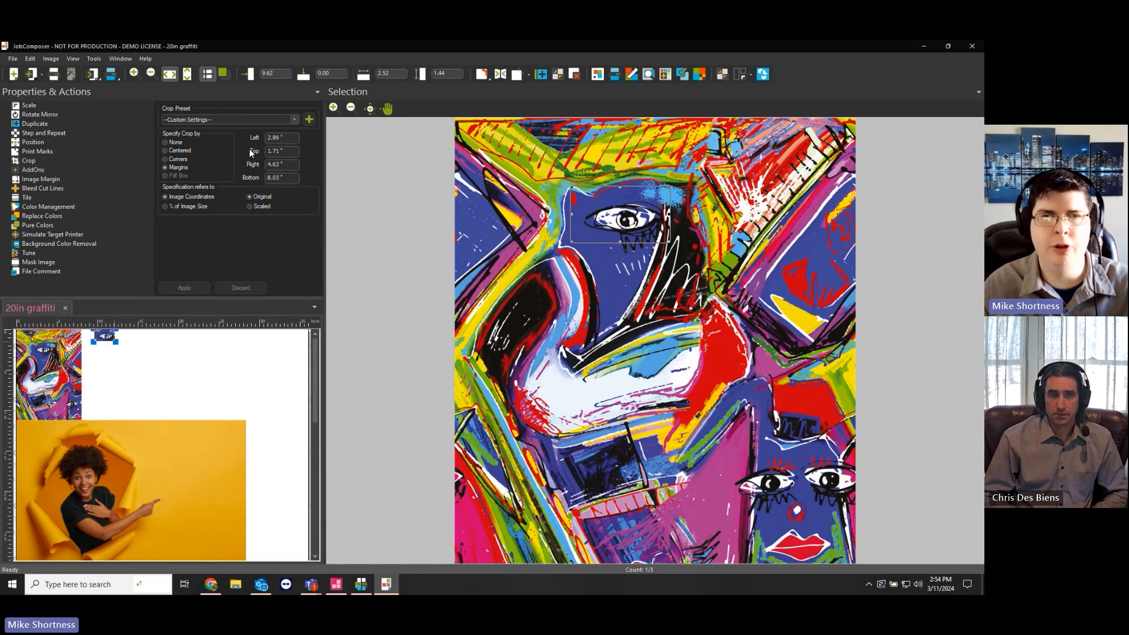
left_click(309, 120)
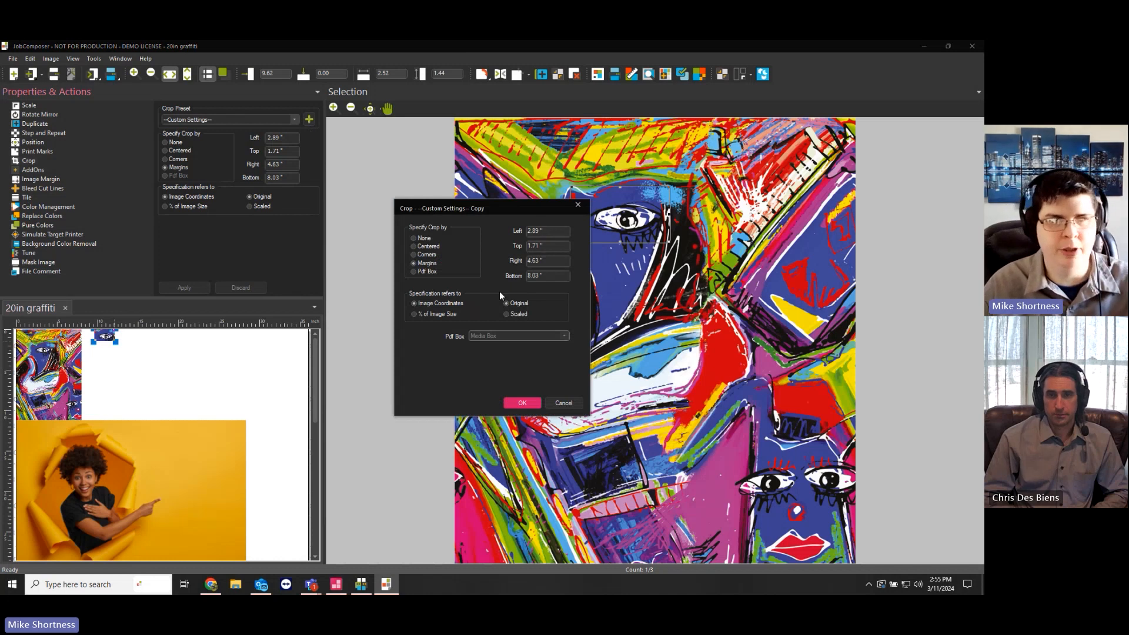
left_click(520, 403)
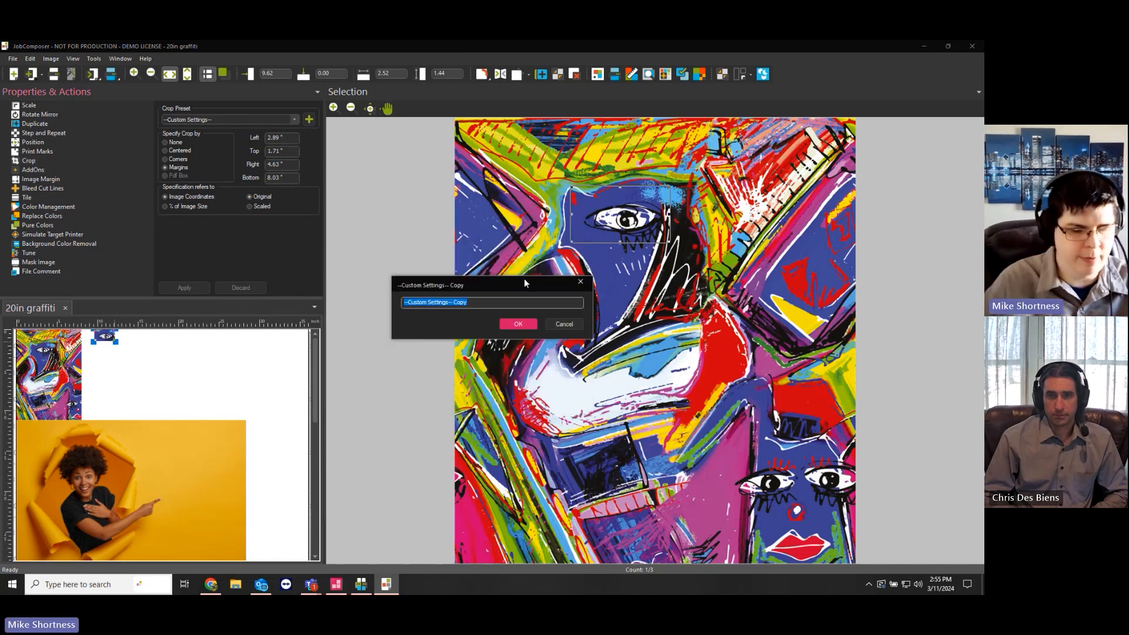
type("Eye ")
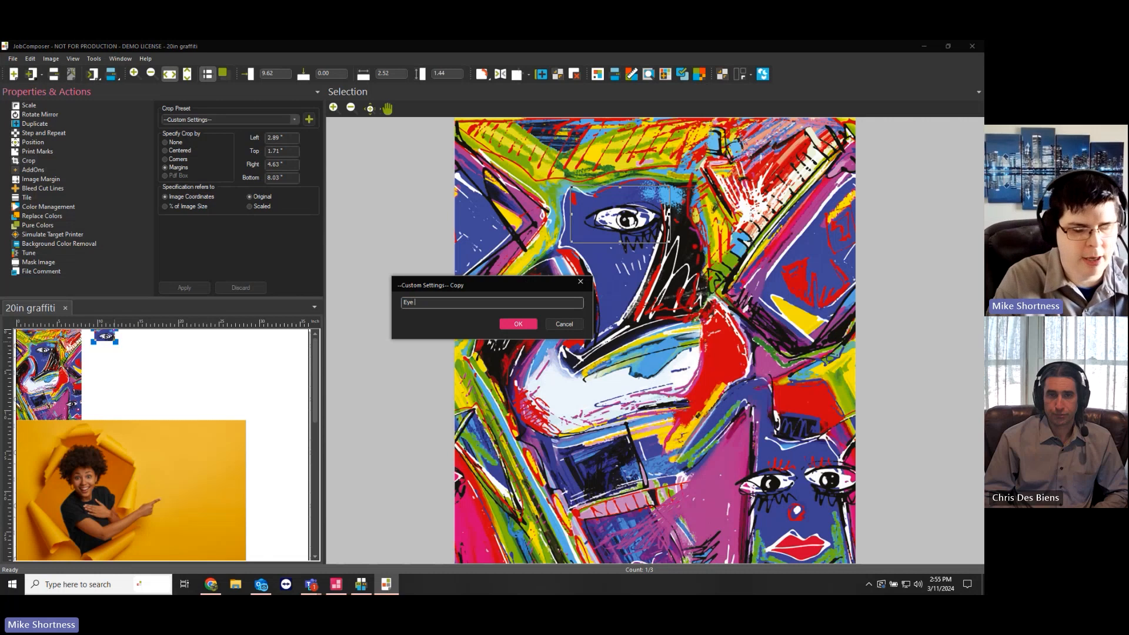
type("Crop")
key("Return")
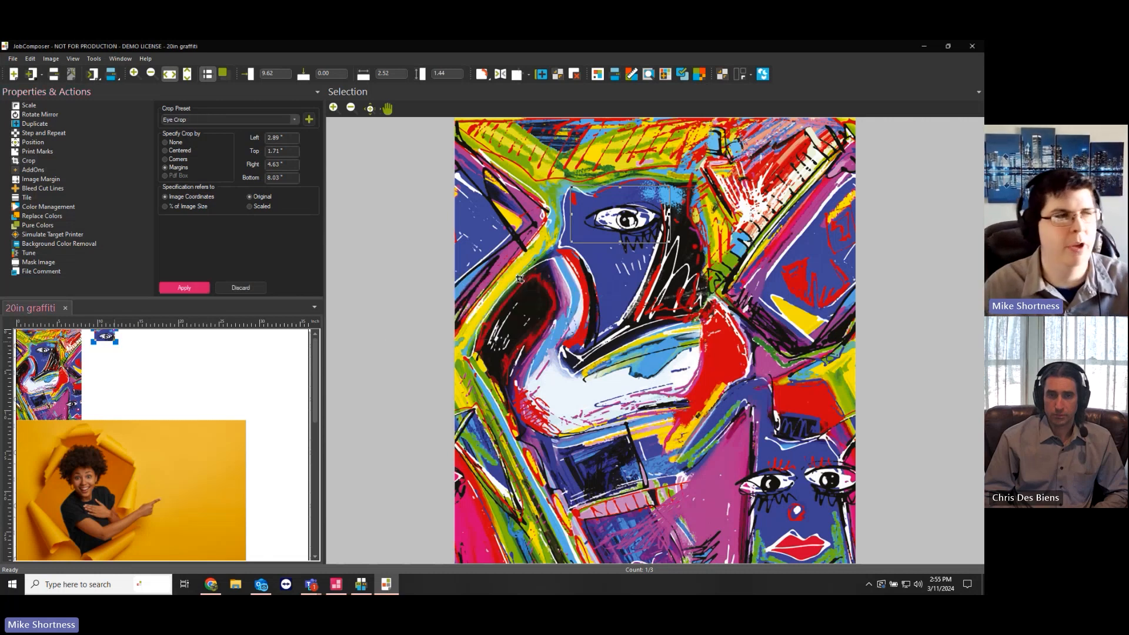
Import another copy of 20in graffiti.jpg, crop it with the Eye Crop preset and deselect it
right_click(202, 368)
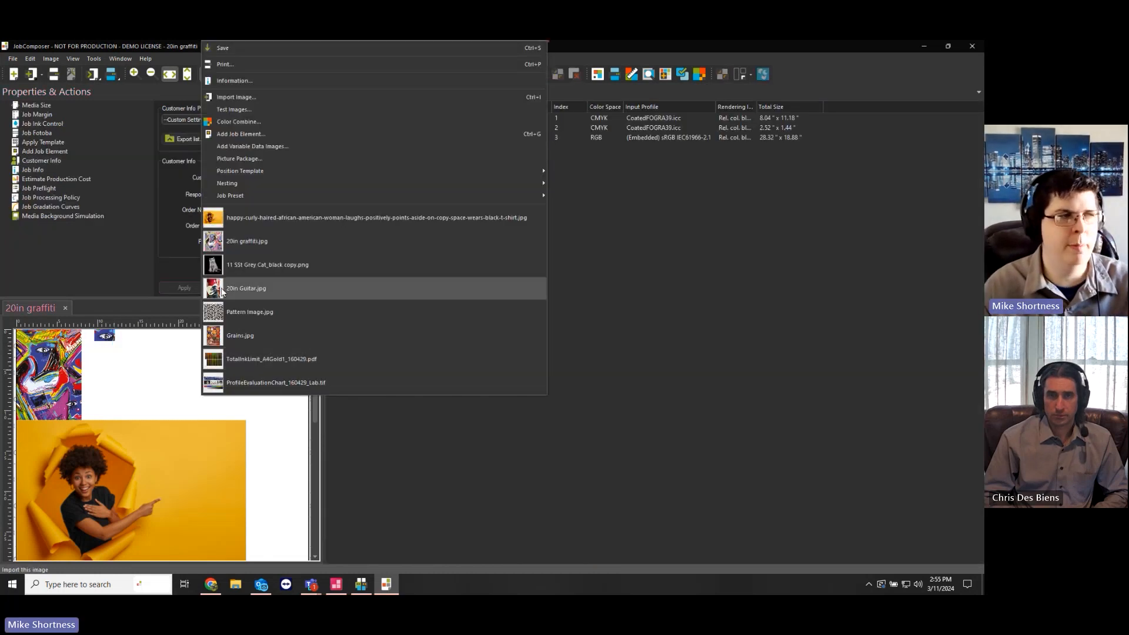
left_click(238, 245)
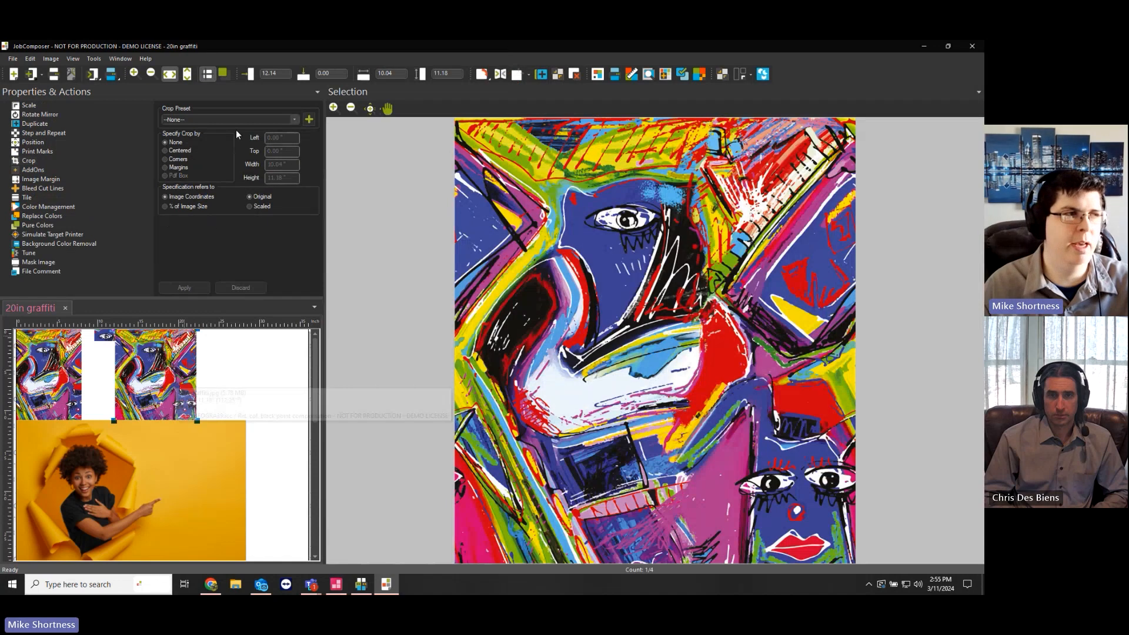
left_click(235, 121)
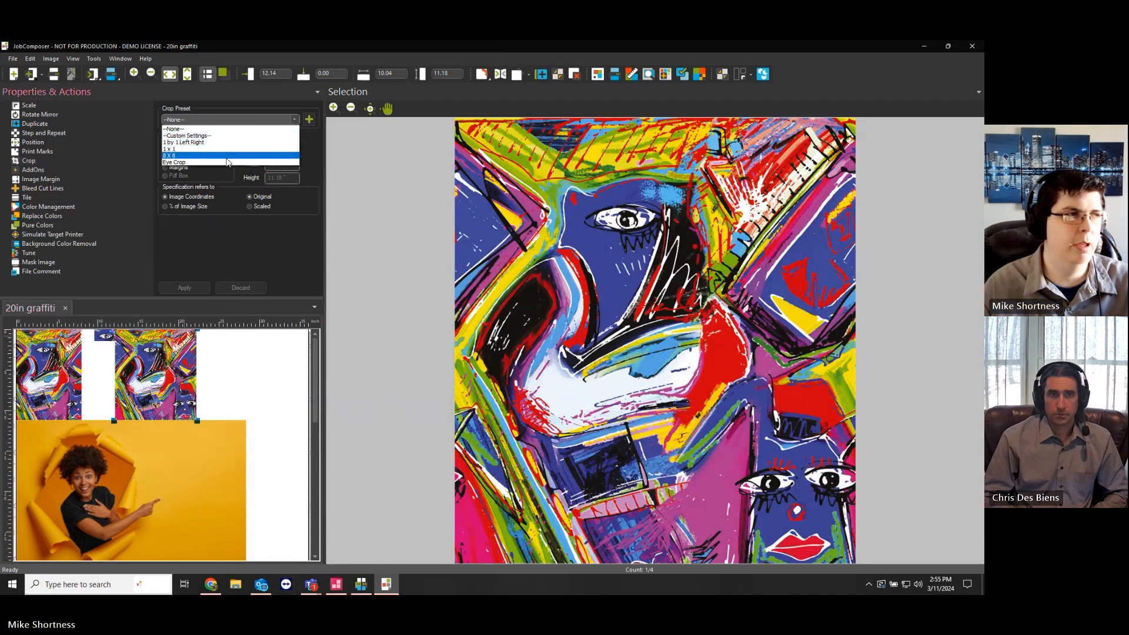
left_click(228, 163)
left_click(193, 290)
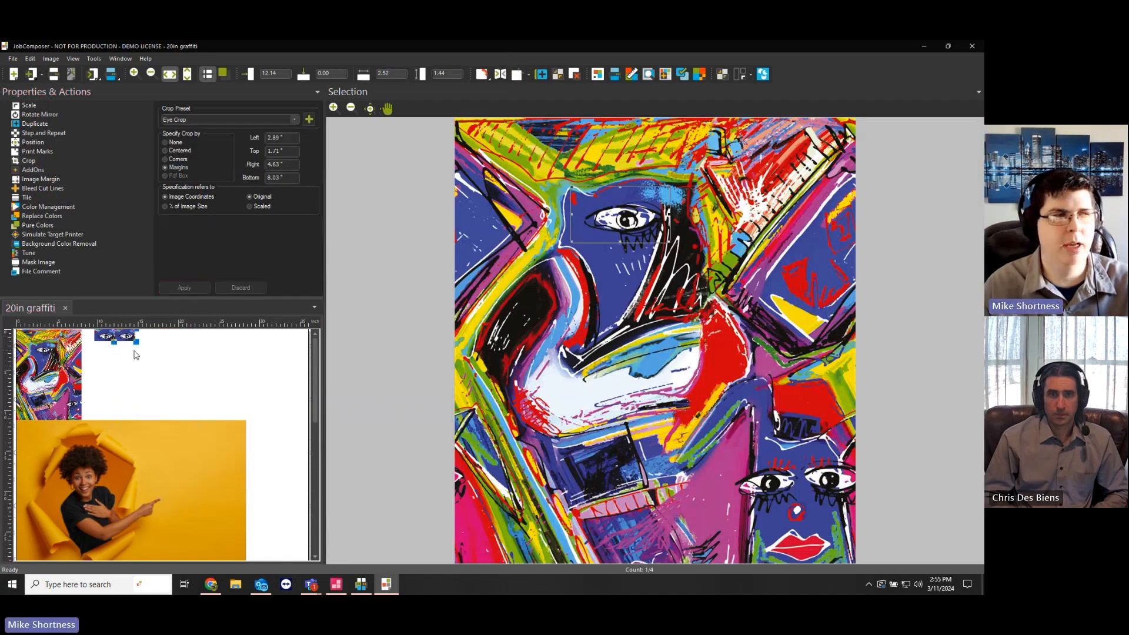
left_click(131, 353)
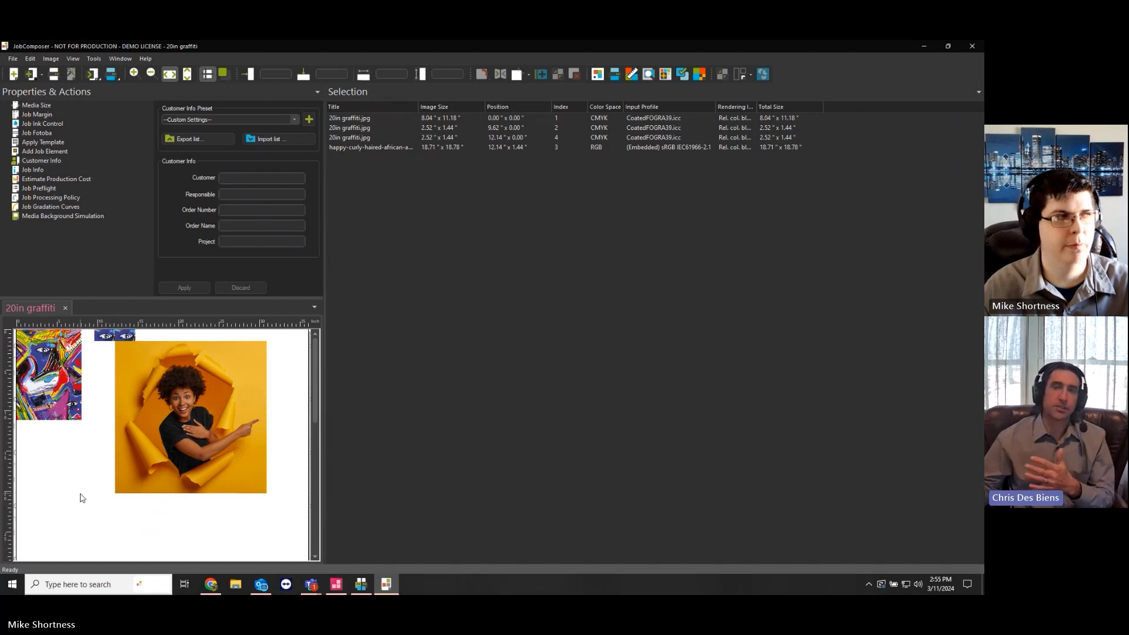
Switch to the workspace layout with the larger job view and select the large graffiti image
left_click(69, 59)
left_click(103, 71)
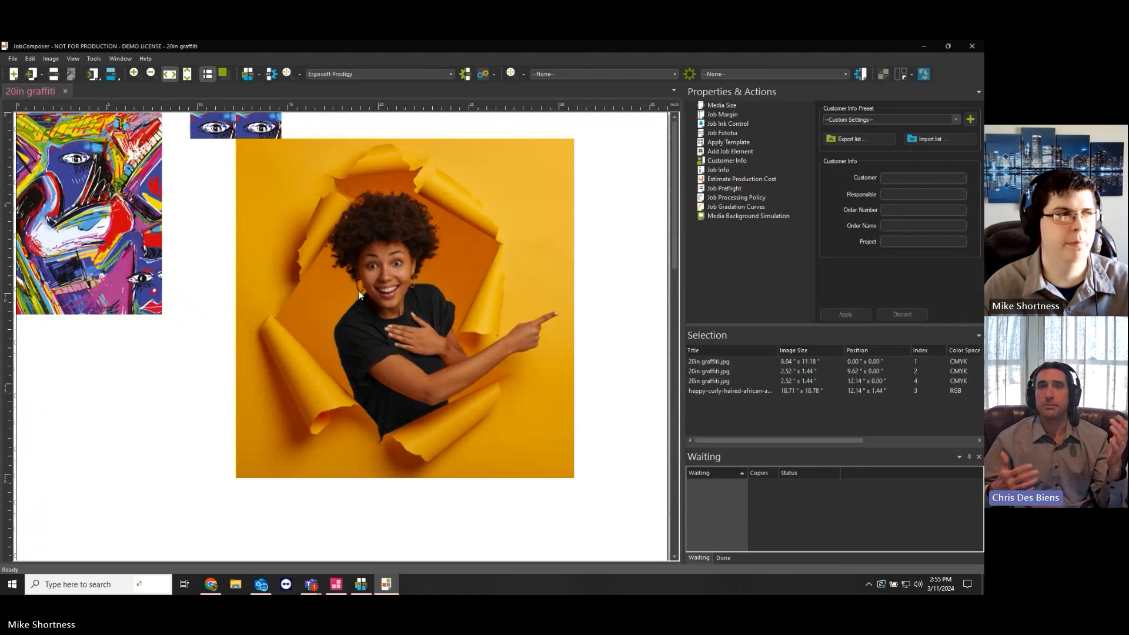
left_click(128, 272)
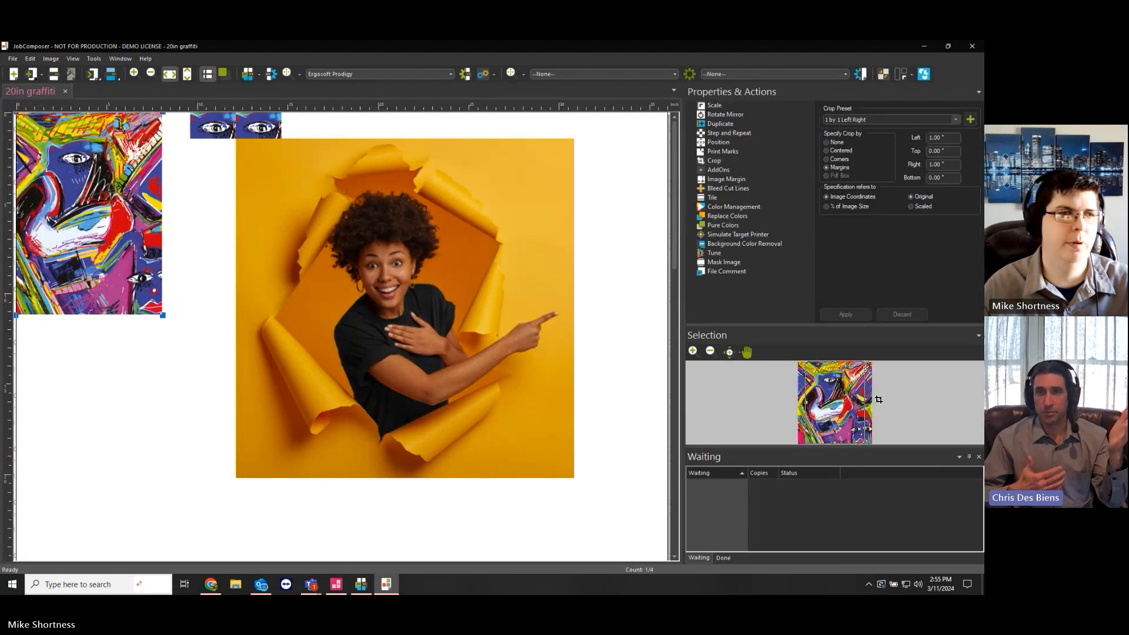
Review the crop presets and the Corners option for the selected graffiti image, set its crop method to None and open the preset list again
left_click(899, 121)
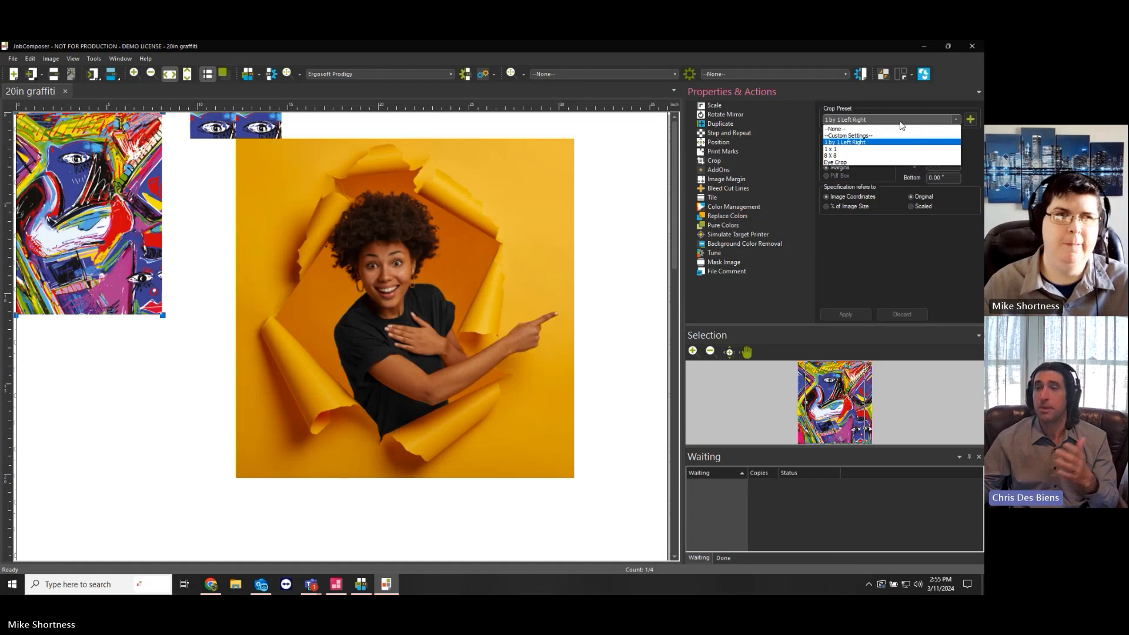
left_click(890, 142)
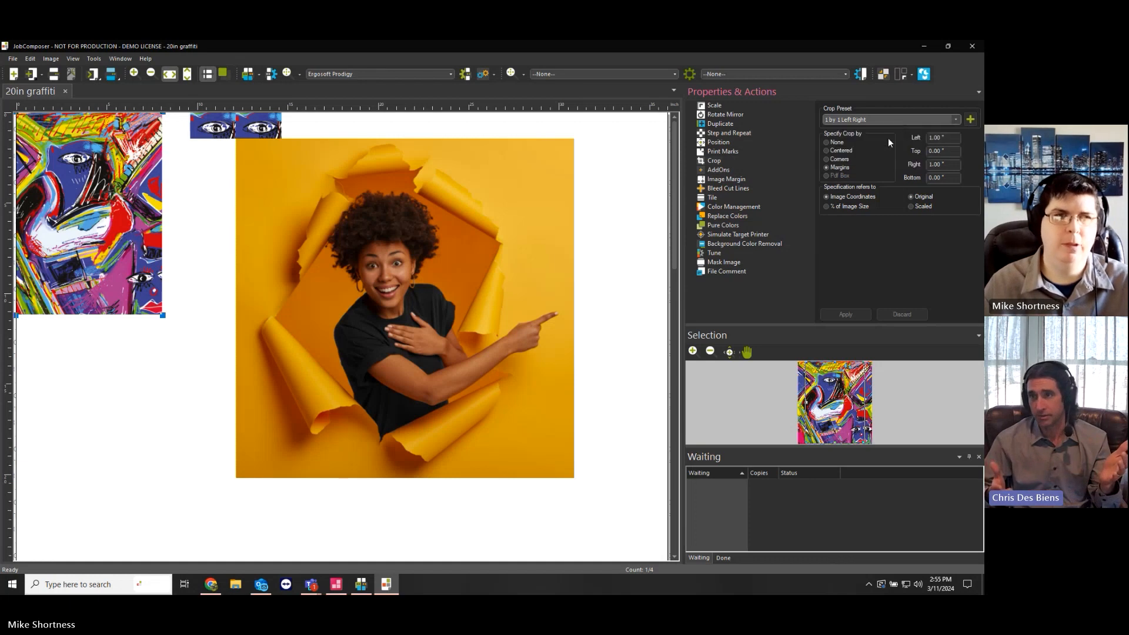
left_click(841, 161)
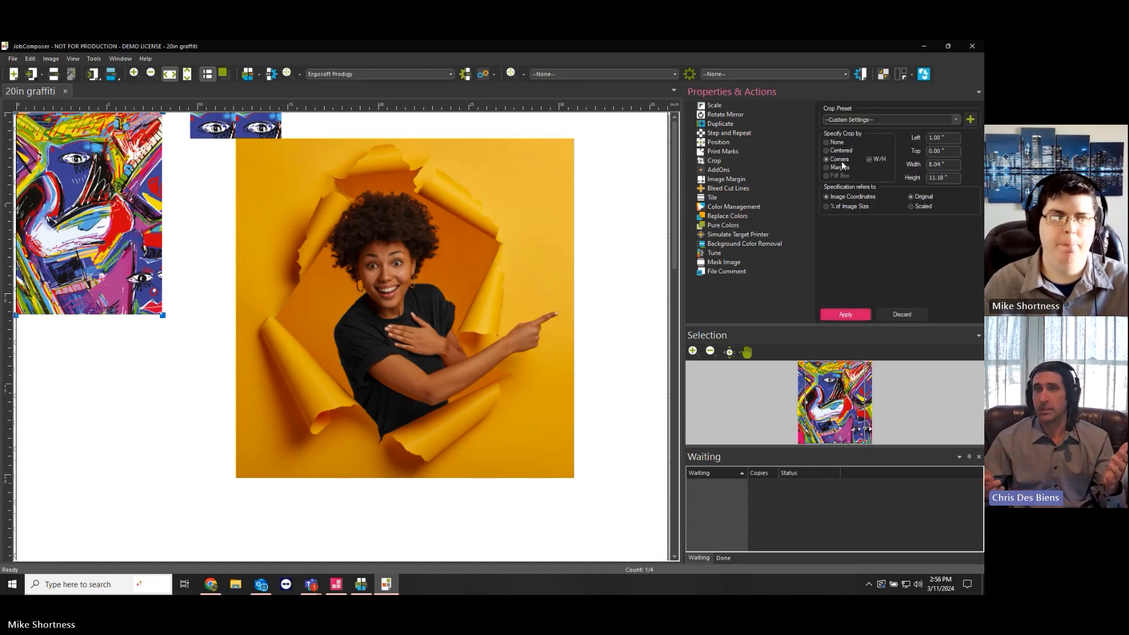
left_click(835, 142)
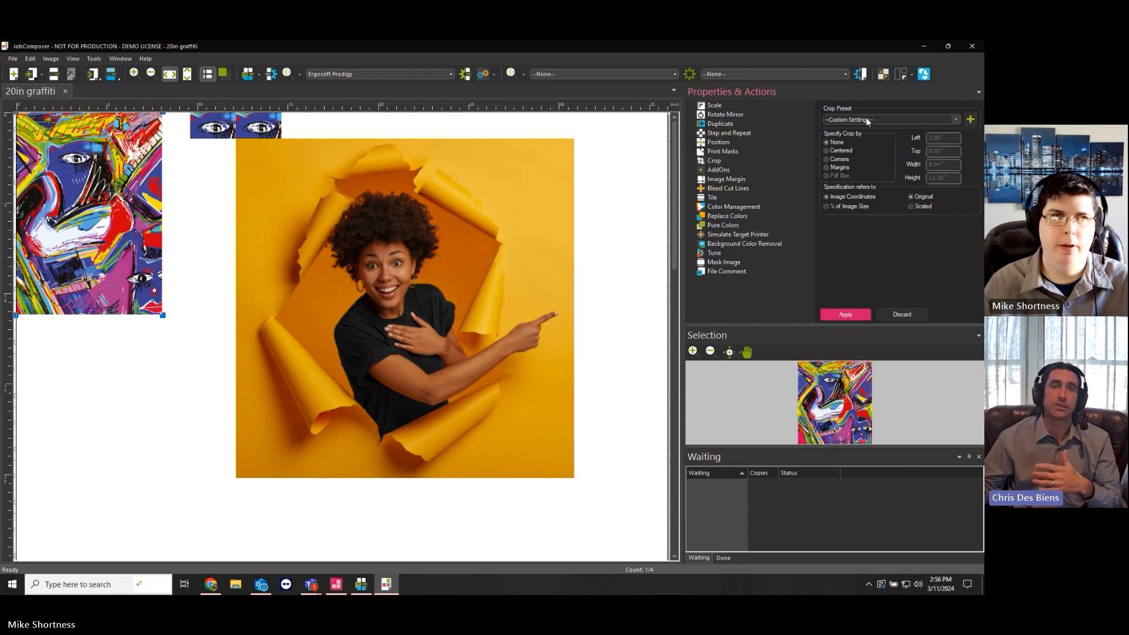
left_click(868, 120)
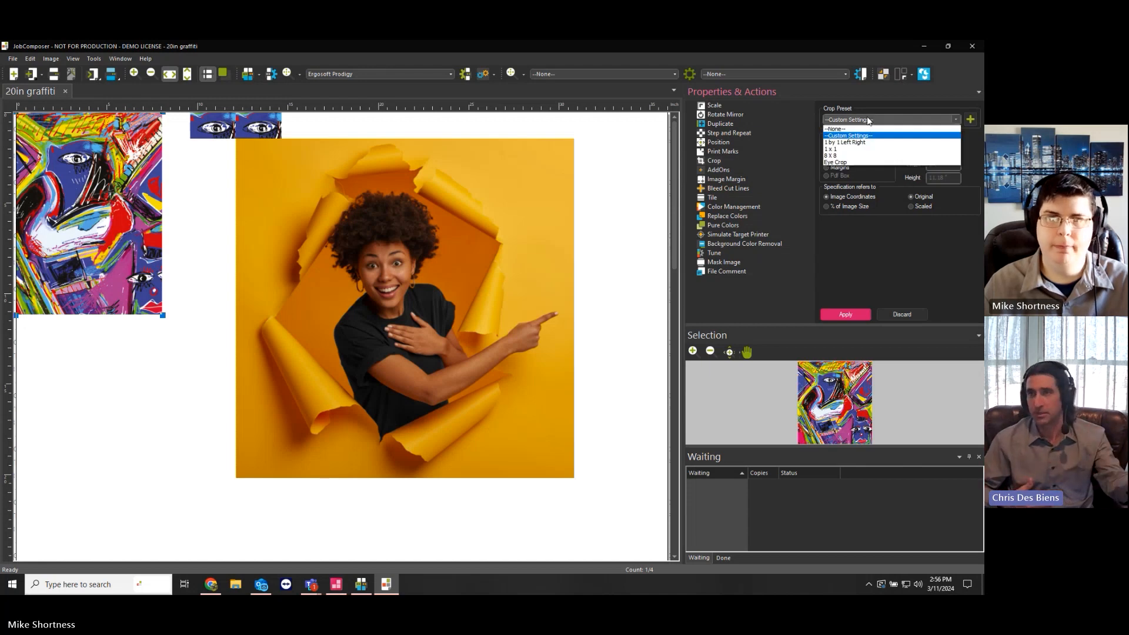